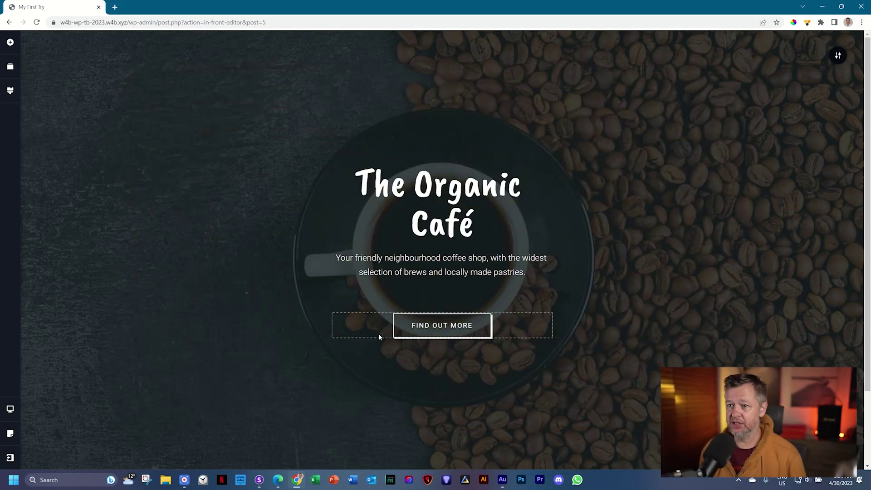
Check the reference design in the multi-device preview app, and add a blank block with two equal columns below the hero section.
click(257, 479)
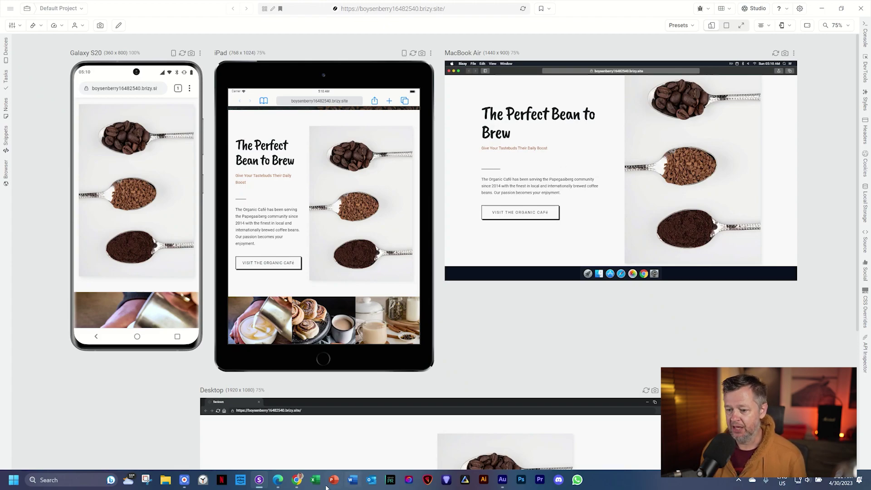
click(296, 479)
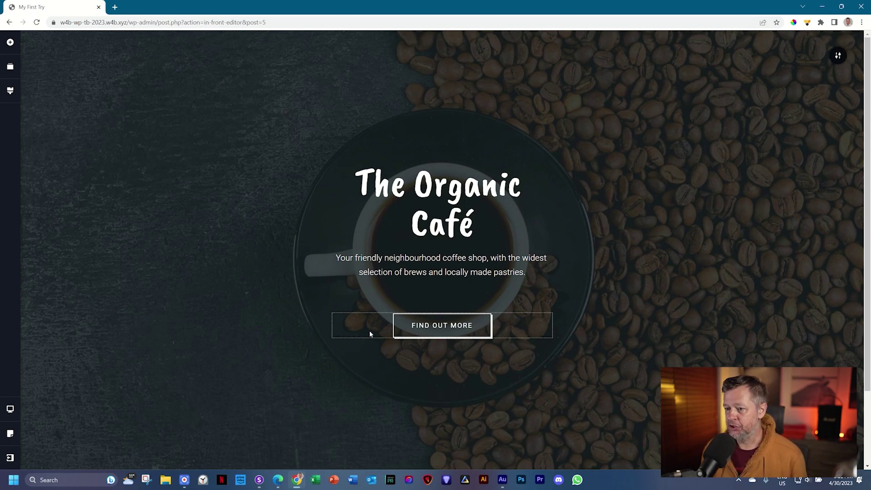
scroll(369, 333, down, 2)
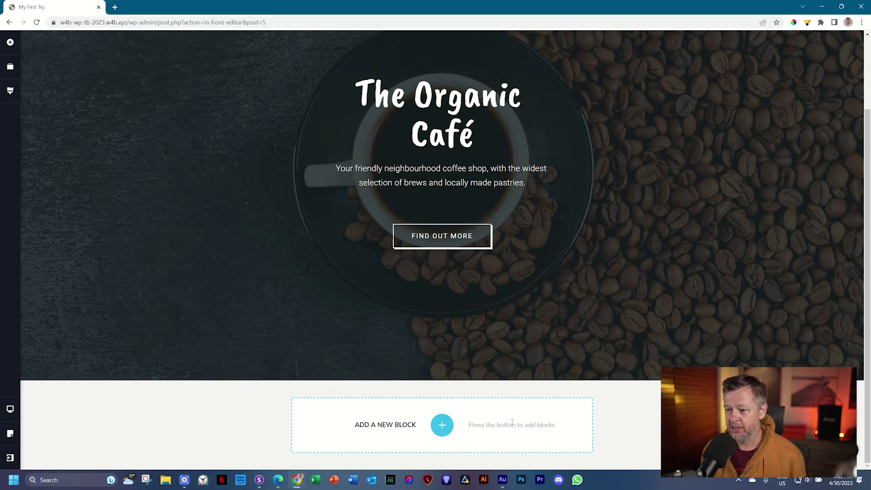
click(442, 425)
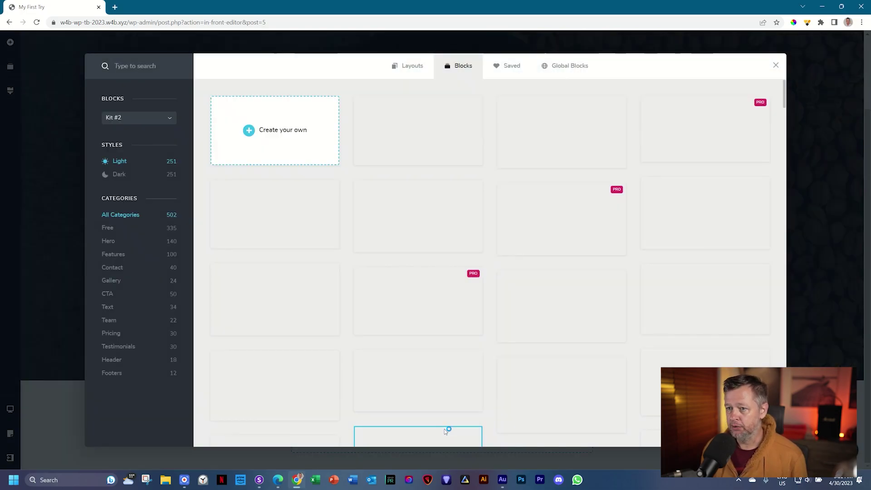
click(281, 131)
click(441, 317)
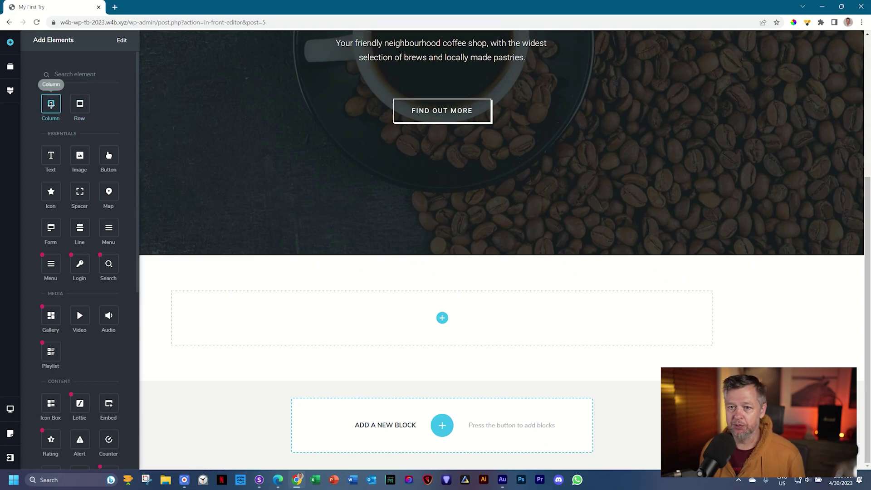
drag(51, 104, 448, 322)
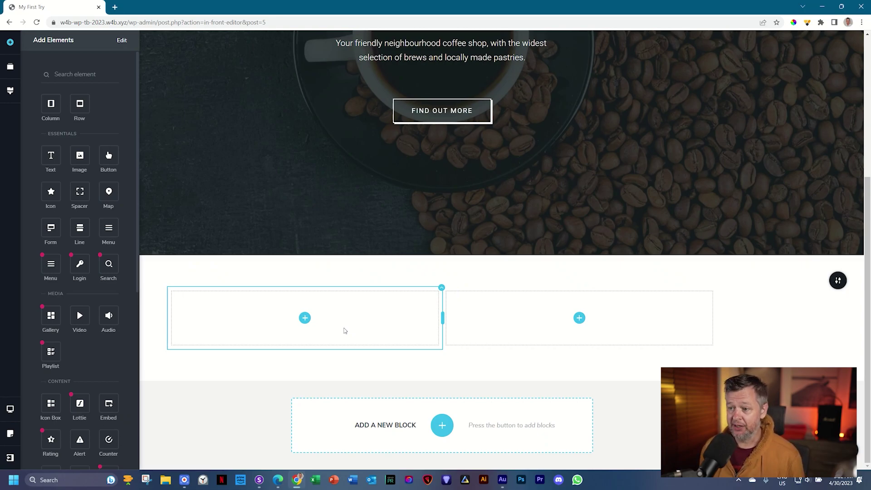
click(441, 289)
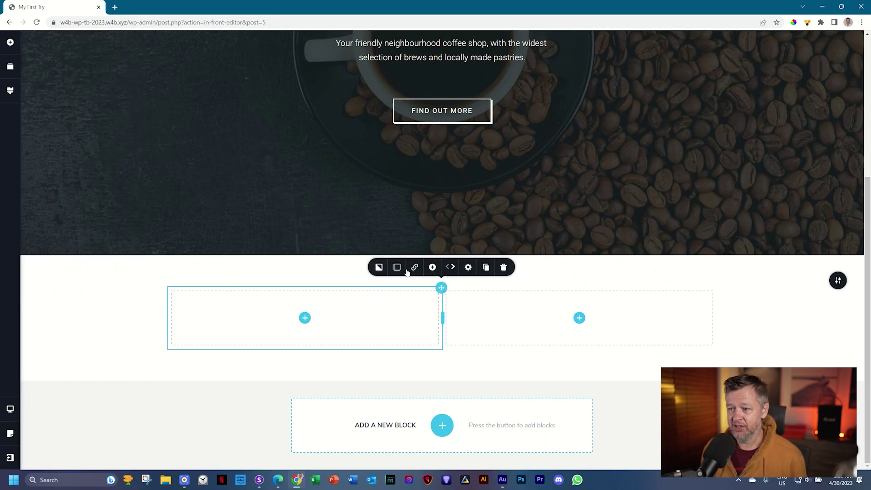
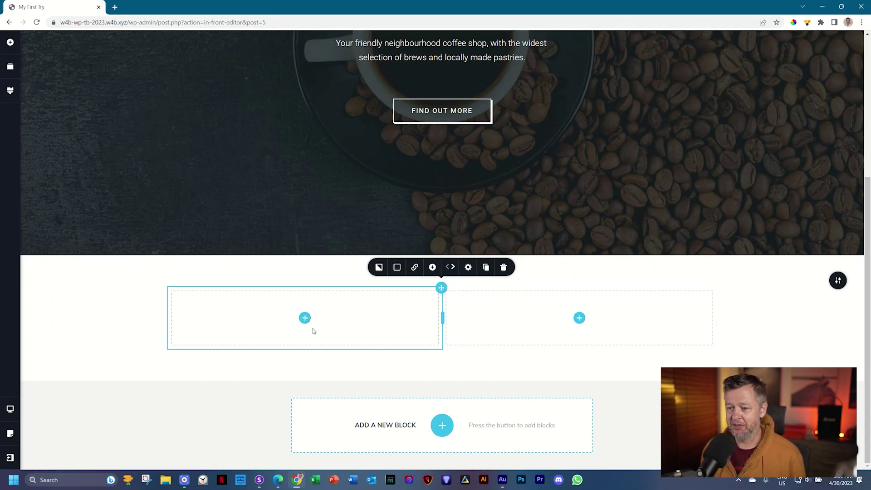
Place an Image element in the right column and fill it with 02-_-The-Shop.jpg from the media library.
click(305, 319)
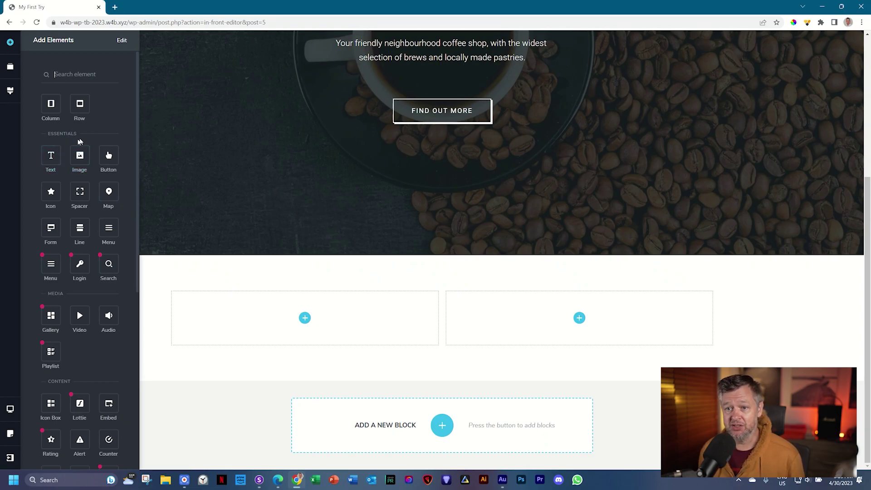
drag(80, 155, 576, 317)
scroll(578, 317, down, 2)
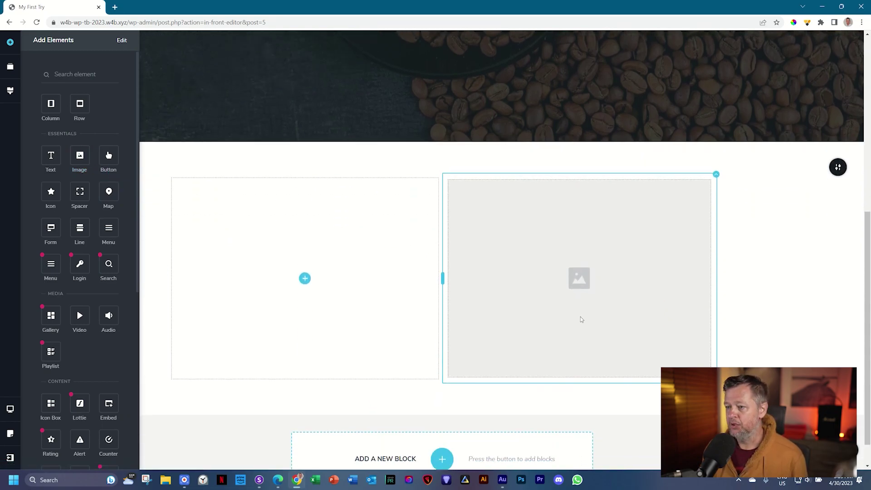
click(609, 276)
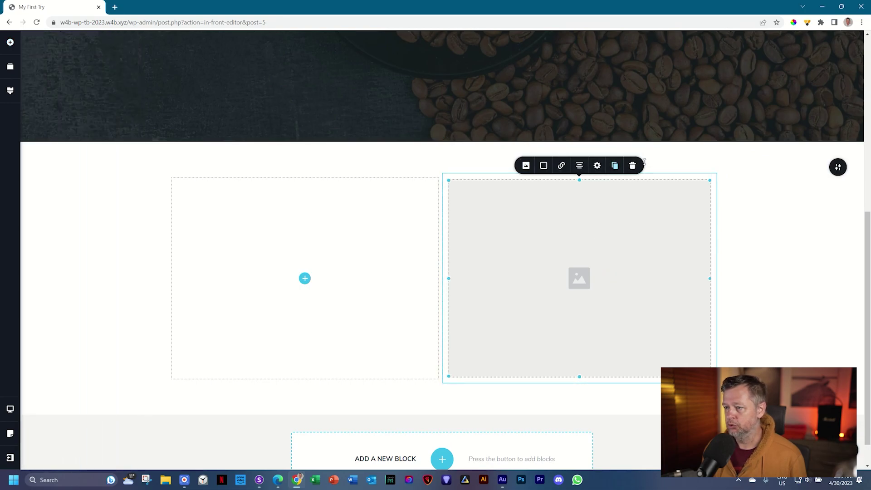
click(526, 166)
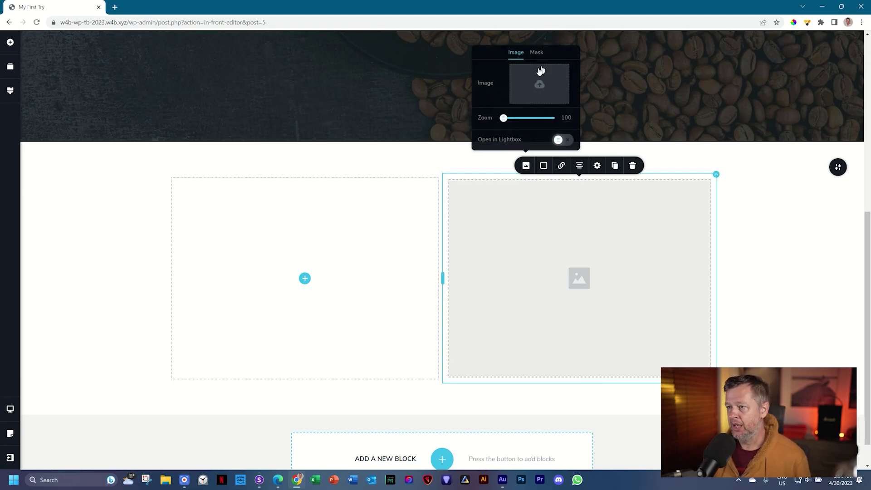
click(537, 95)
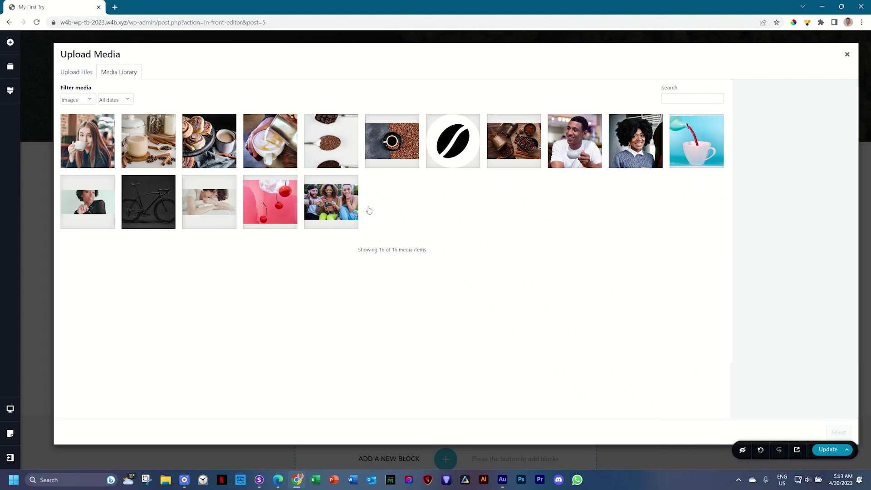
click(341, 143)
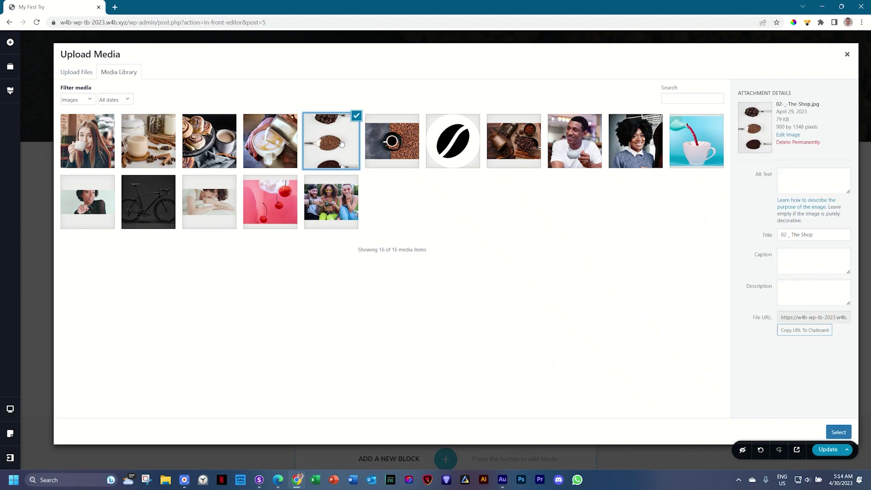
click(844, 437)
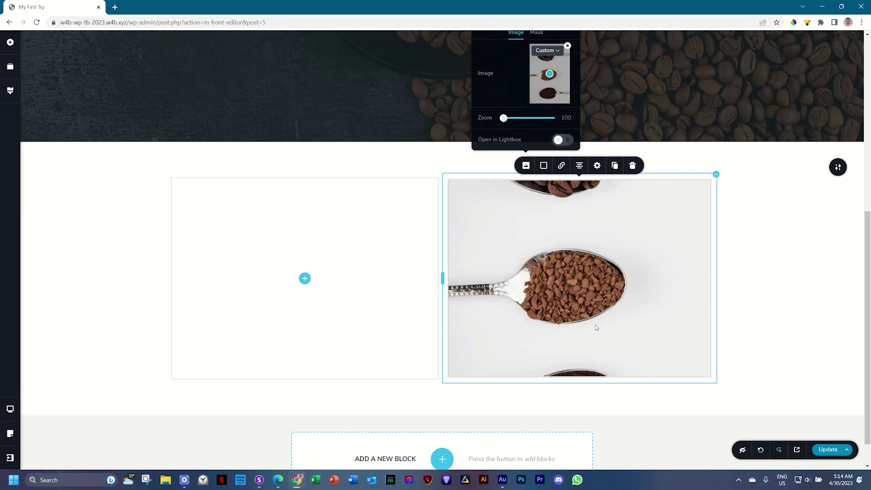
Set the coffee spoons image's height to 100%.
click(597, 167)
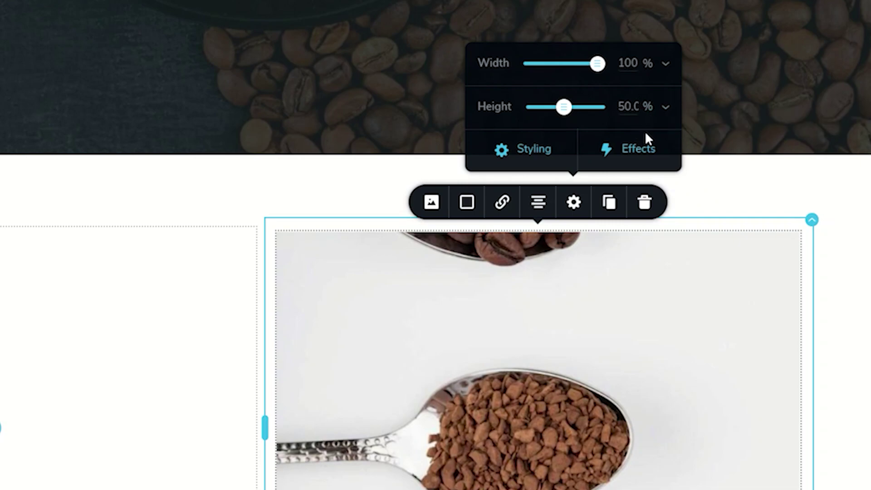
double_click(630, 107)
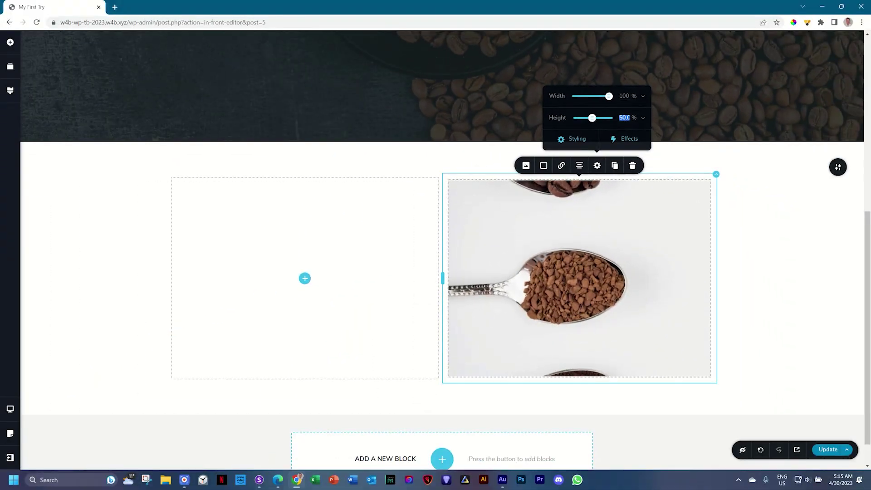
text(100)
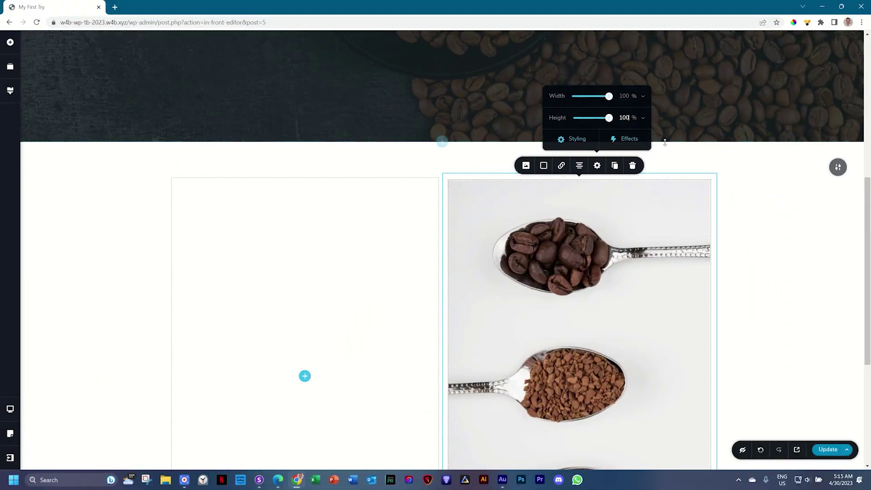
scroll(781, 224, down, 2)
scroll(781, 225, down, 1)
scroll(781, 225, up, 1)
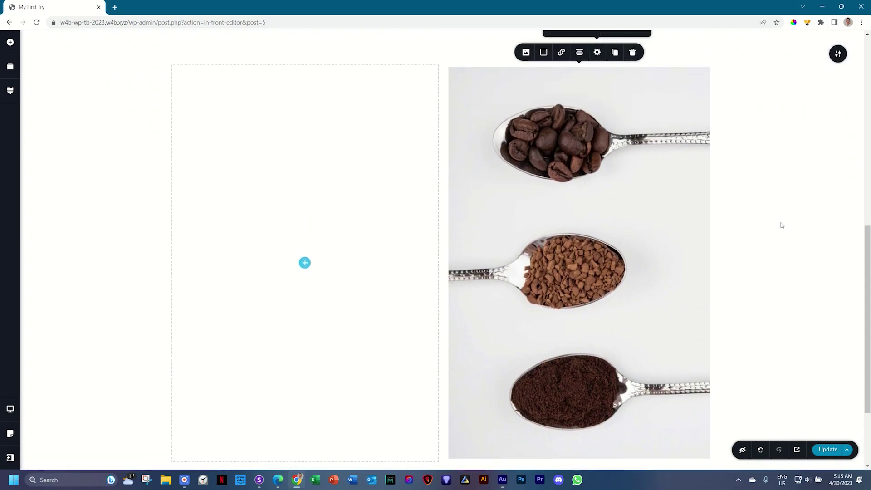
scroll(781, 225, down, 1)
scroll(781, 225, up, 1)
scroll(782, 225, down, 1)
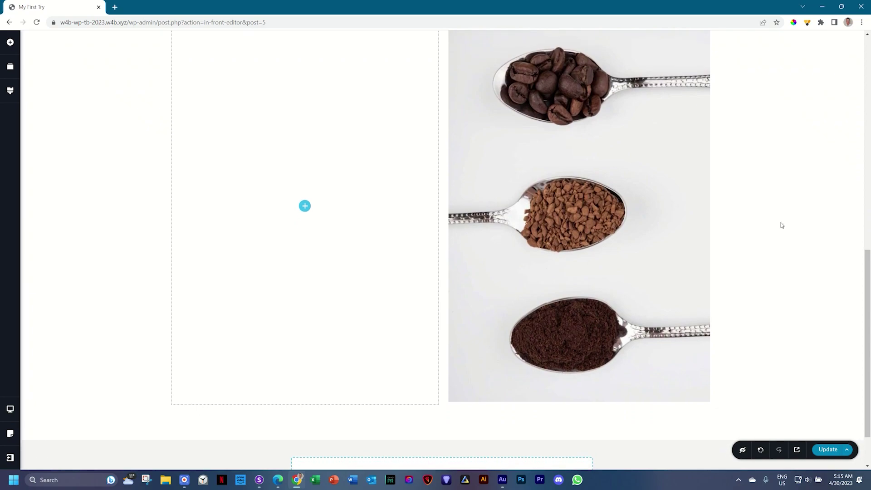
Apply a Fade entrance effect with direction Right to the column holding the coffee spoons image.
drag(867, 323, 869, 306)
click(658, 175)
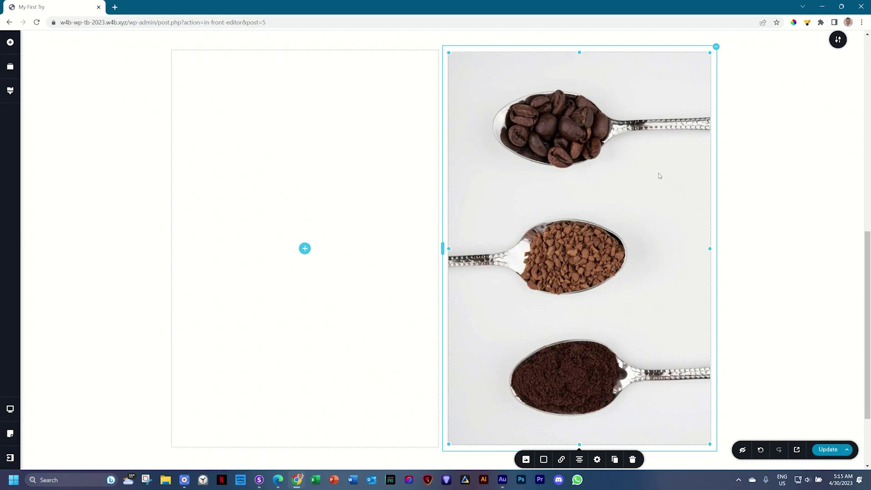
click(716, 47)
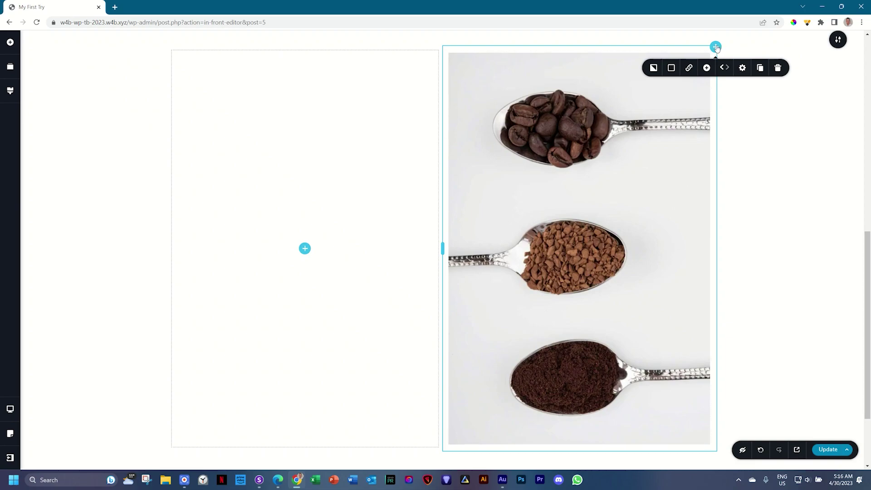
click(742, 67)
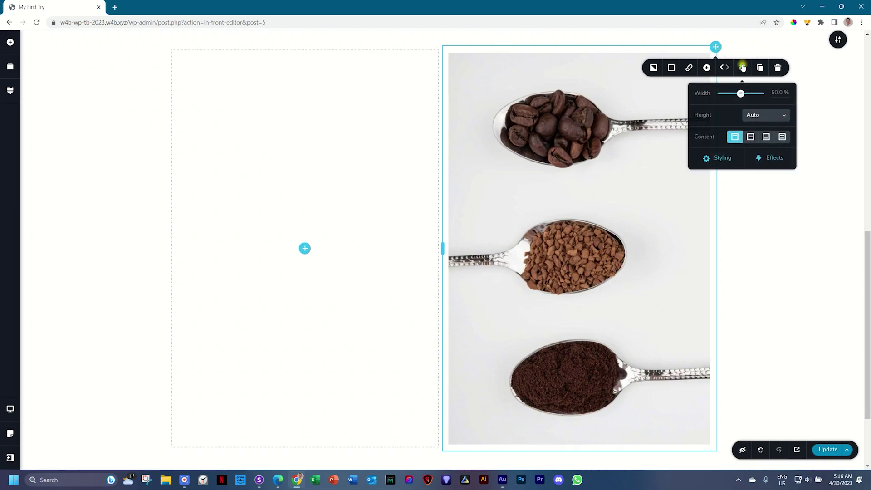
click(773, 158)
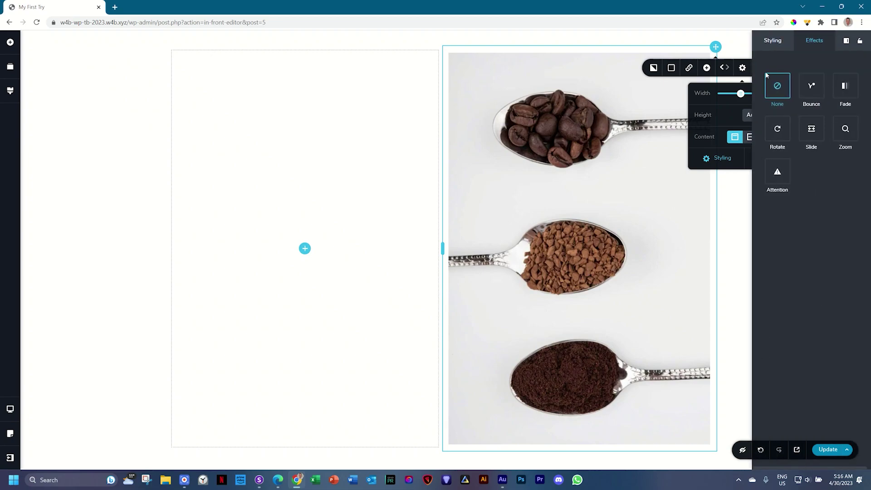
click(848, 88)
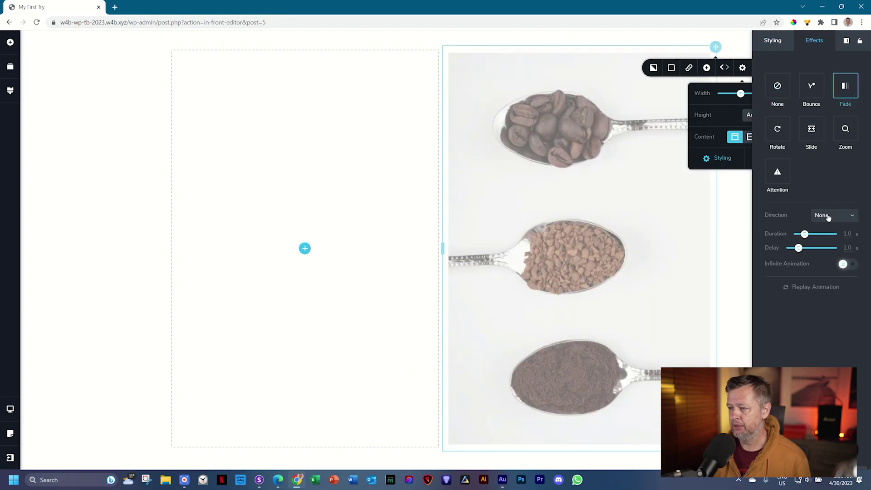
click(828, 214)
click(827, 256)
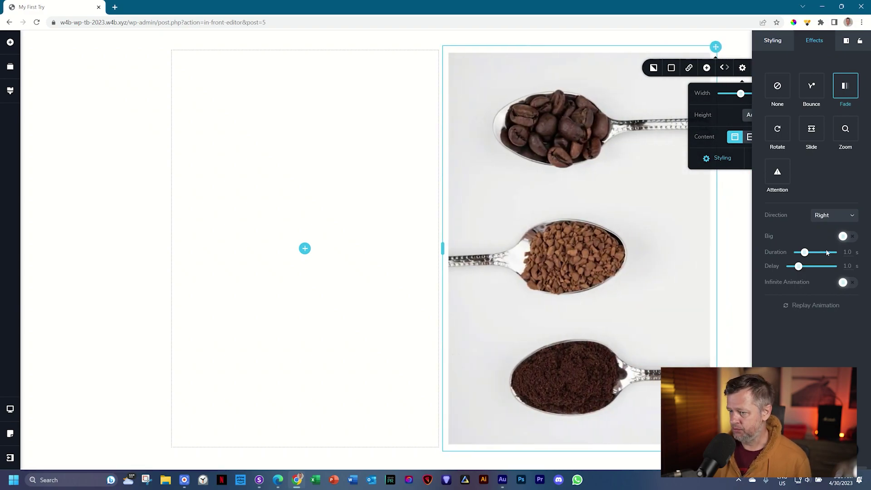
click(737, 227)
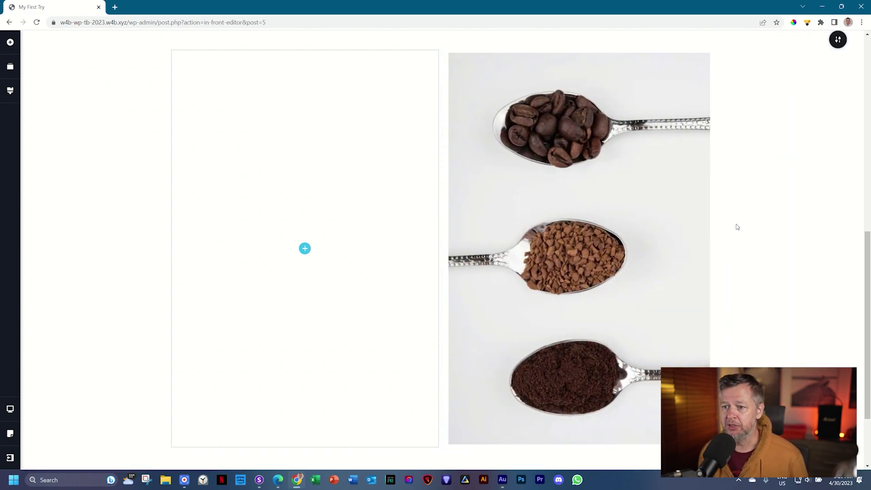
Add a Text element to the empty left column beside the image.
click(304, 248)
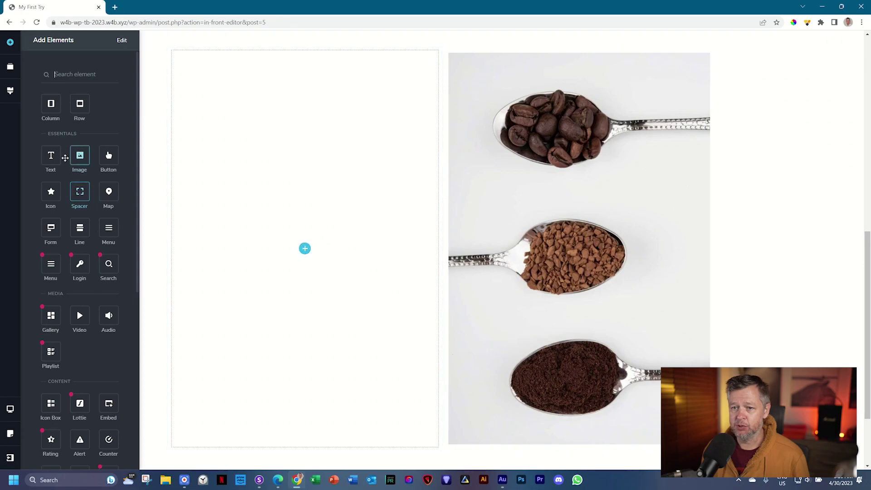
click(10, 43)
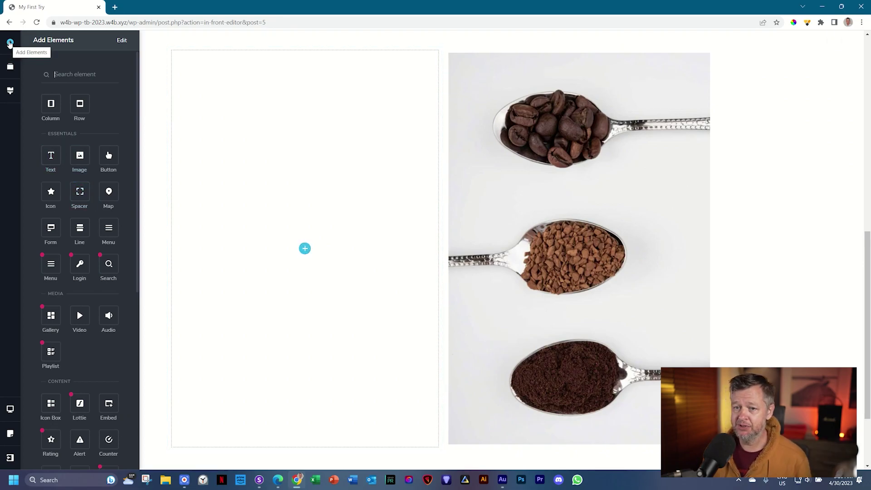
mouse_move(51, 155)
mouse_down()
mouse_move(319, 227)
mouse_move(305, 254)
mouse_up()
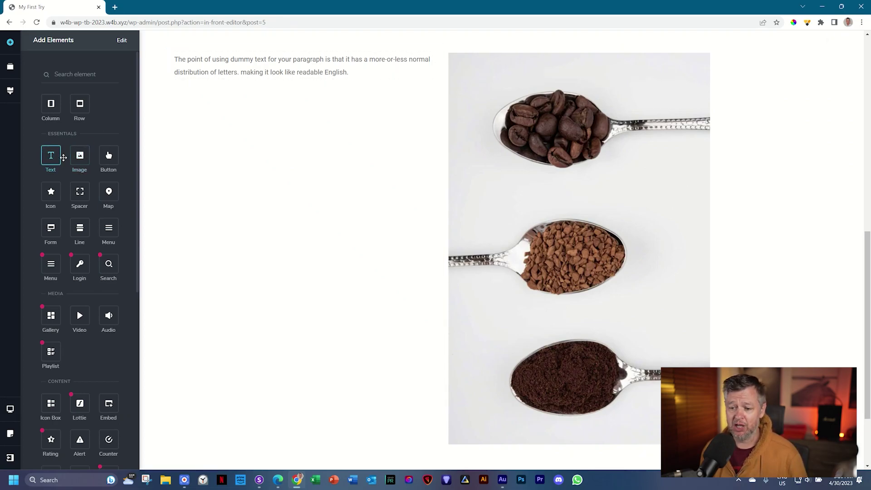
Check the reference design in the preview app and stack a second Text, a Line, a Spacer and a third Text below the first.
key(alt+Tab)
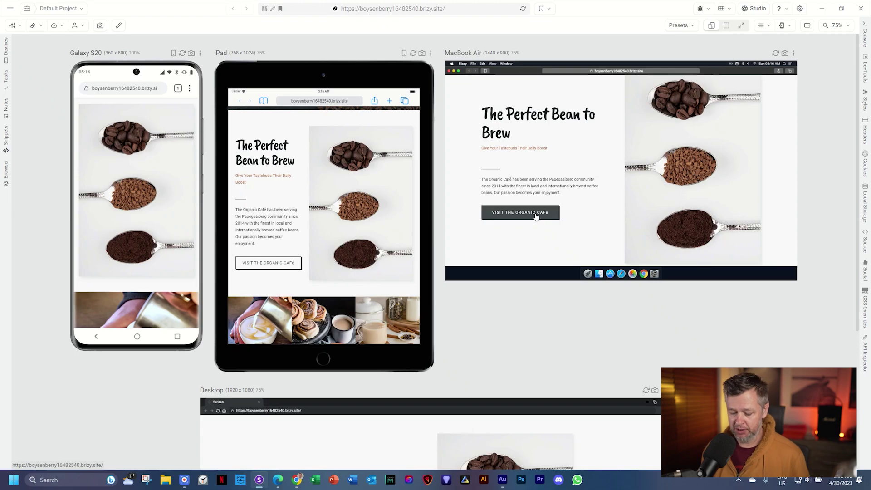
click(297, 480)
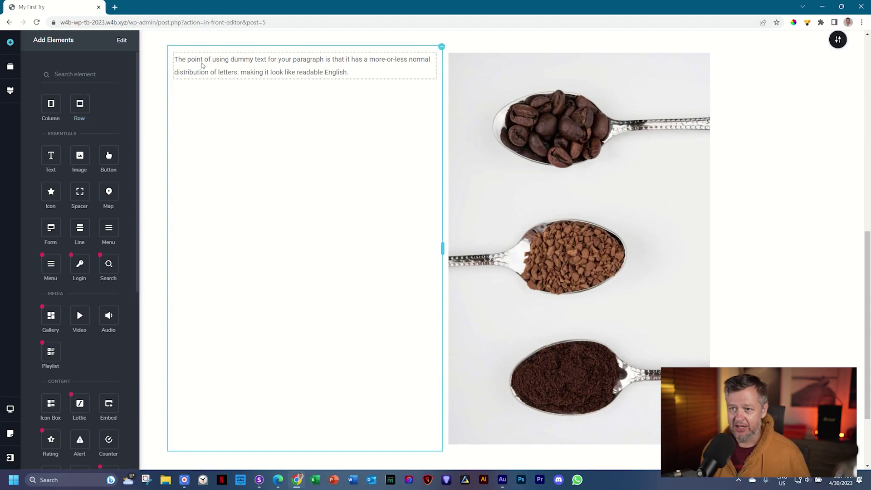
drag(51, 155, 199, 83)
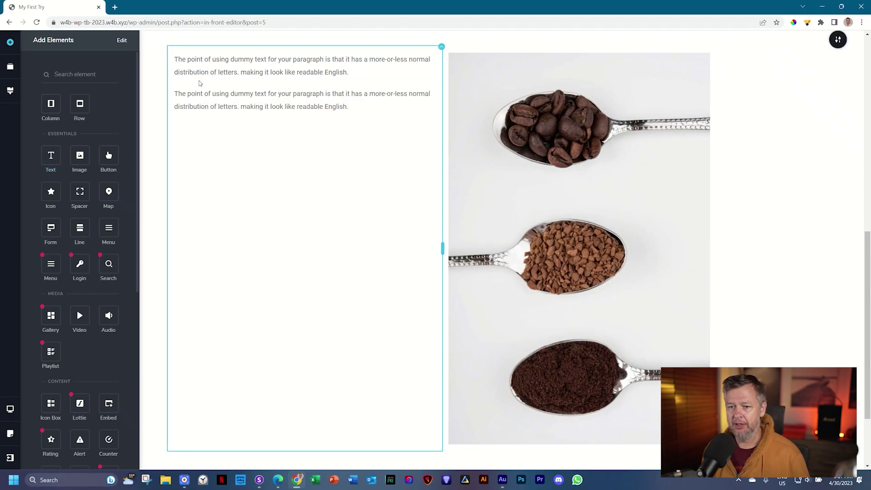
drag(79, 228, 188, 116)
drag(80, 191, 197, 132)
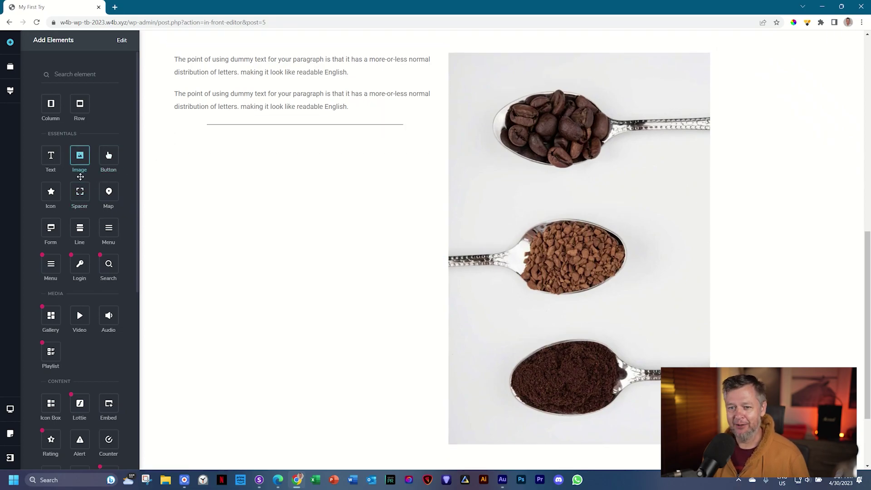
drag(51, 155, 210, 155)
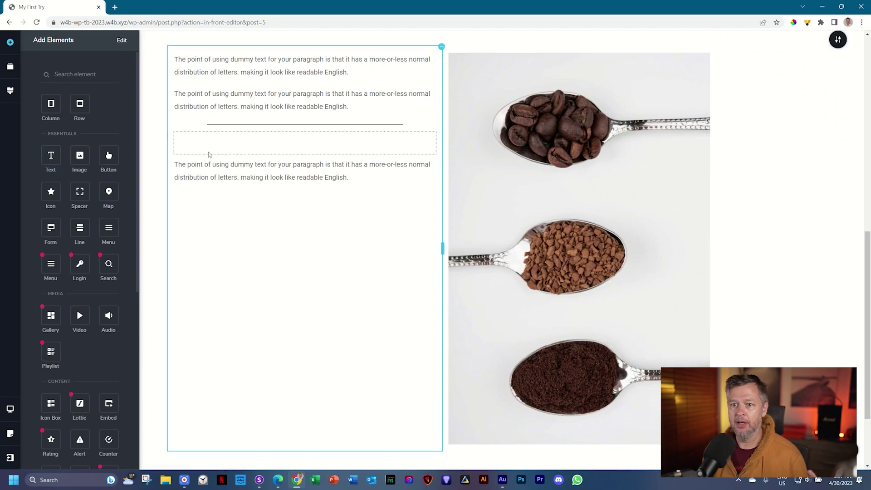
Add a Button below the third text and insert a Spacer between that text and the button.
drag(108, 155, 207, 175)
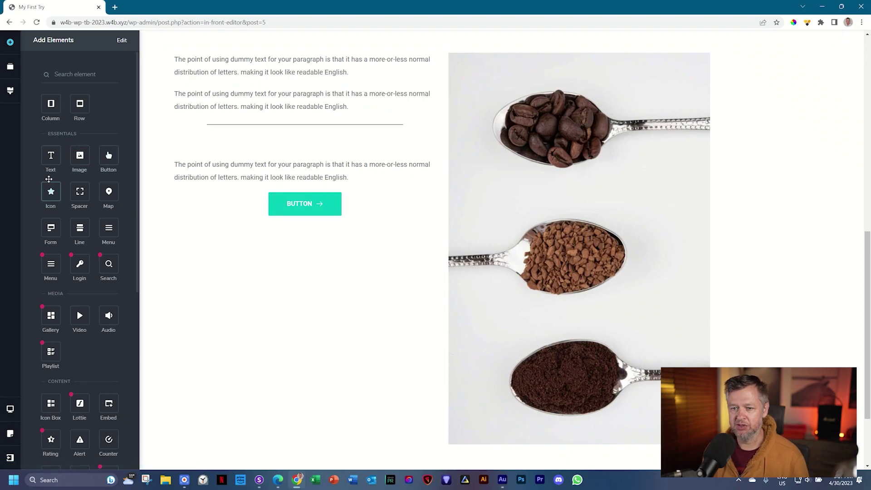
drag(84, 191, 245, 187)
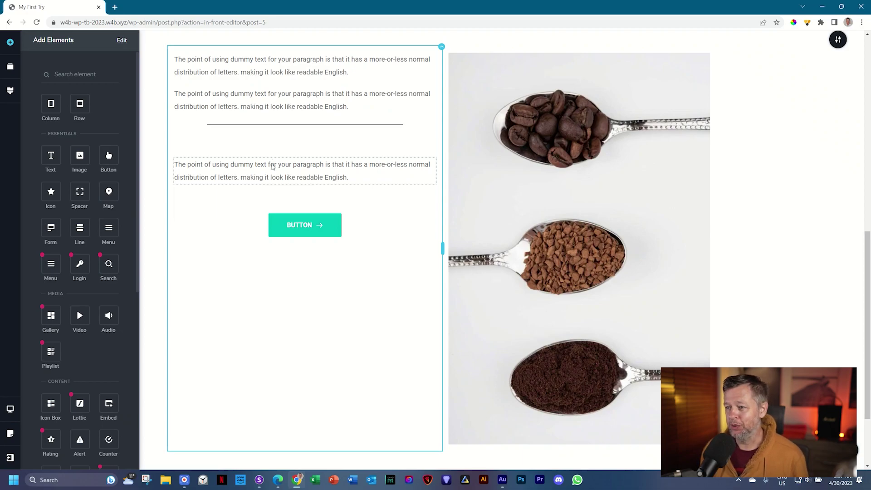
Replace the first text's placeholder with "The Perfect Bean to Brew".
double_click(274, 75)
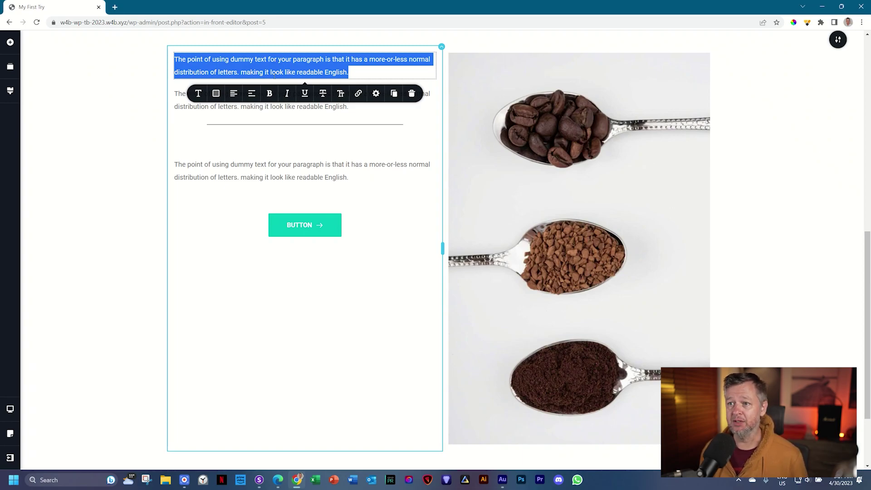
text(T)
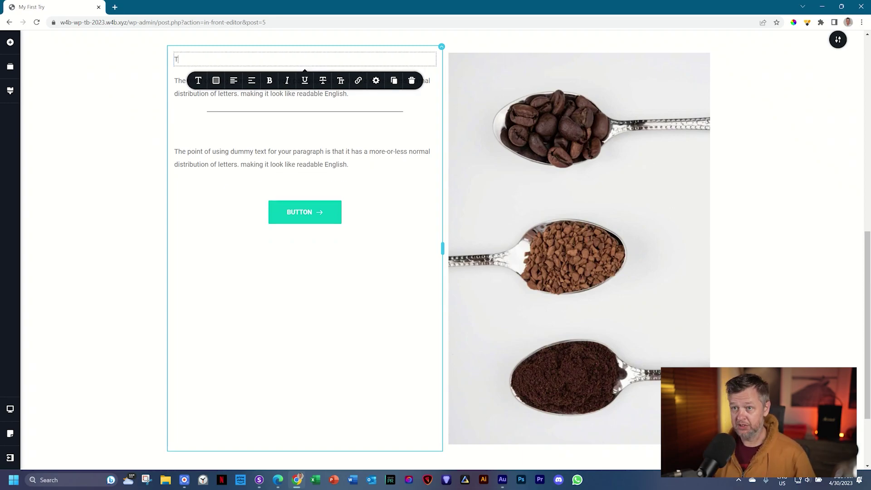
text(he Perfect Bean to B)
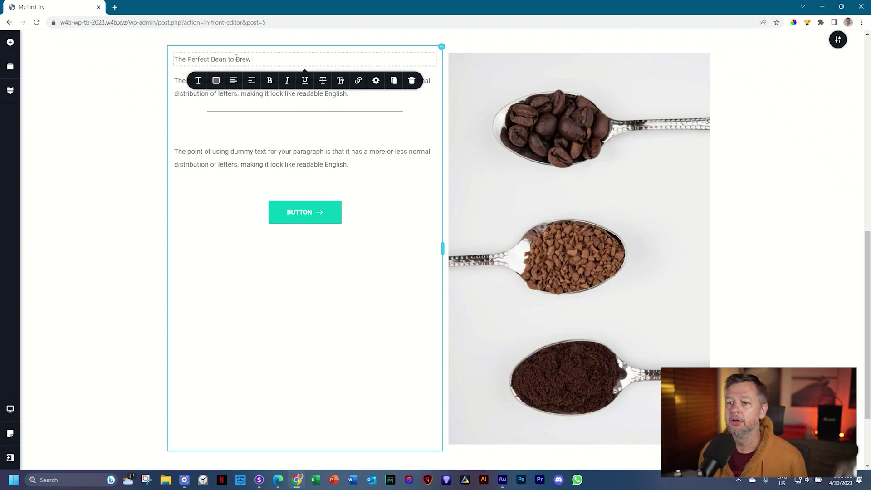
text(rew)
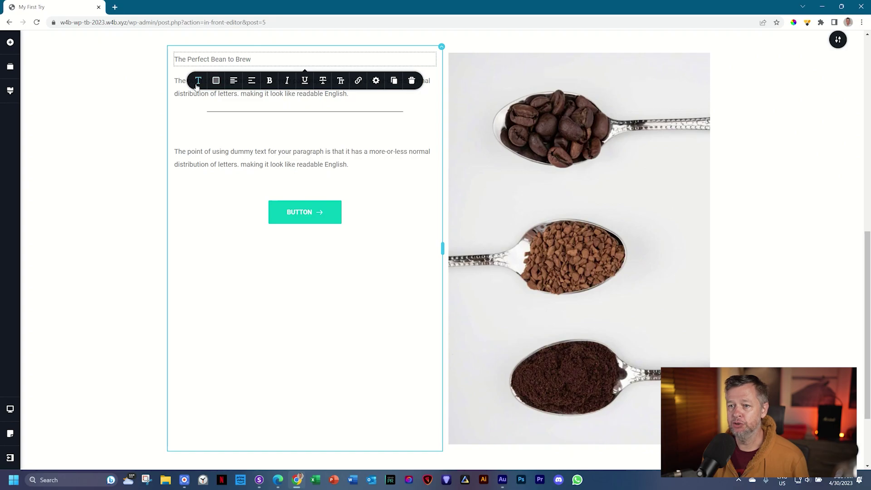
Set the heading "The Perfect Bean to Brew" in the Caveat Brush font at 76 px.
click(198, 80)
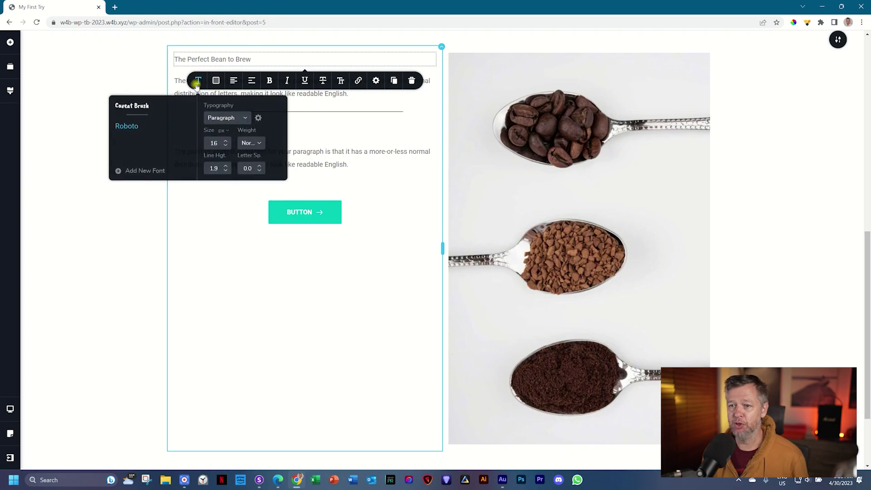
click(131, 105)
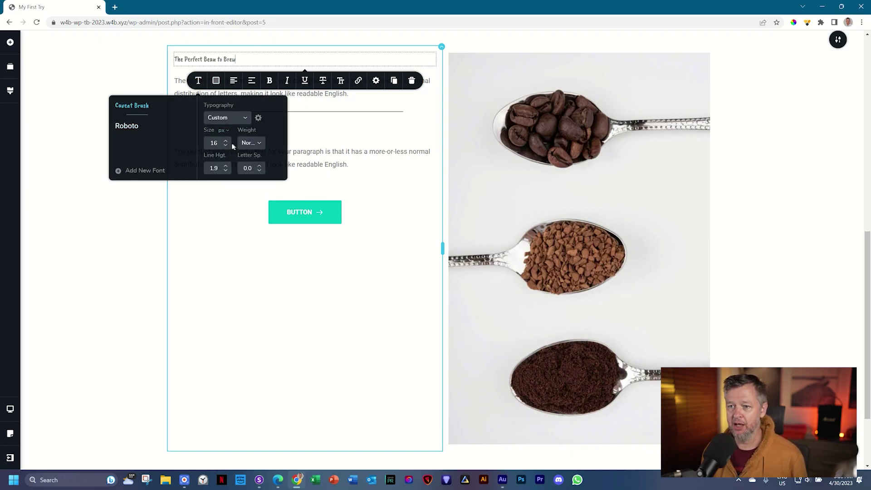
scroll(227, 143, up, 11)
scroll(228, 143, up, 20)
scroll(228, 144, up, 20)
scroll(228, 143, up, 4)
scroll(228, 143, up, 1)
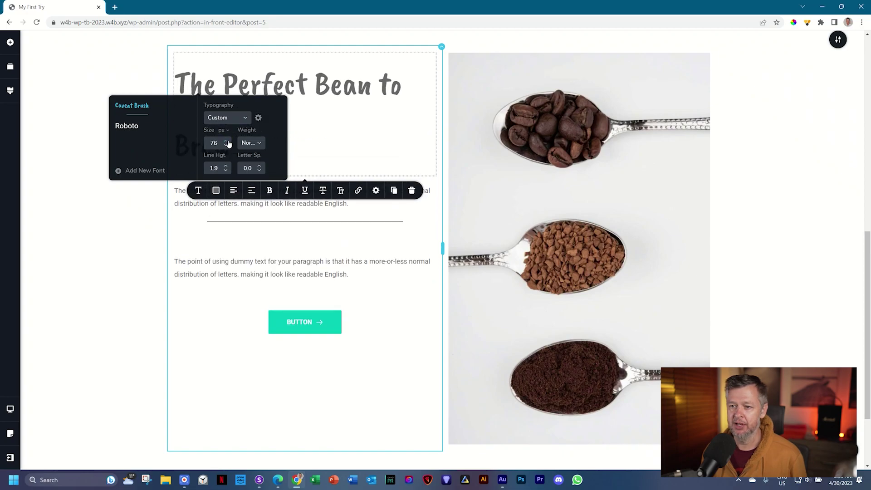
click(117, 217)
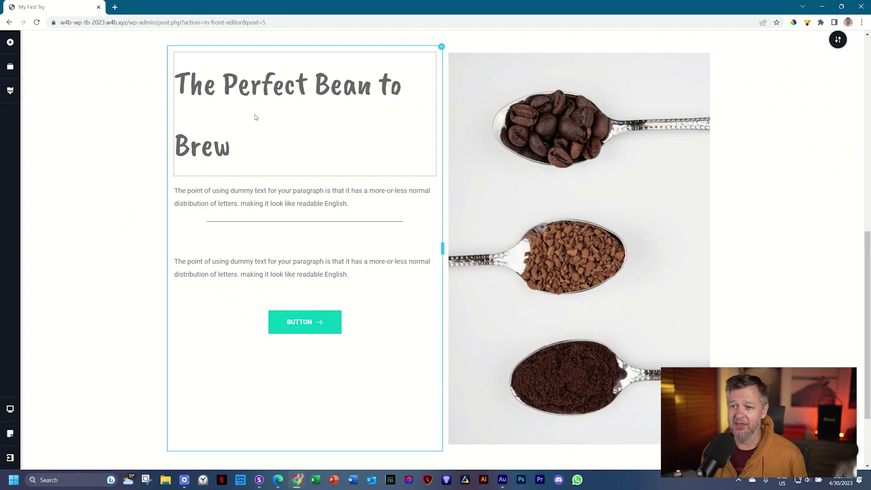
Reduce the line height of the "The Perfect Bean to Brew" heading to 1.0.
click(208, 152)
click(198, 190)
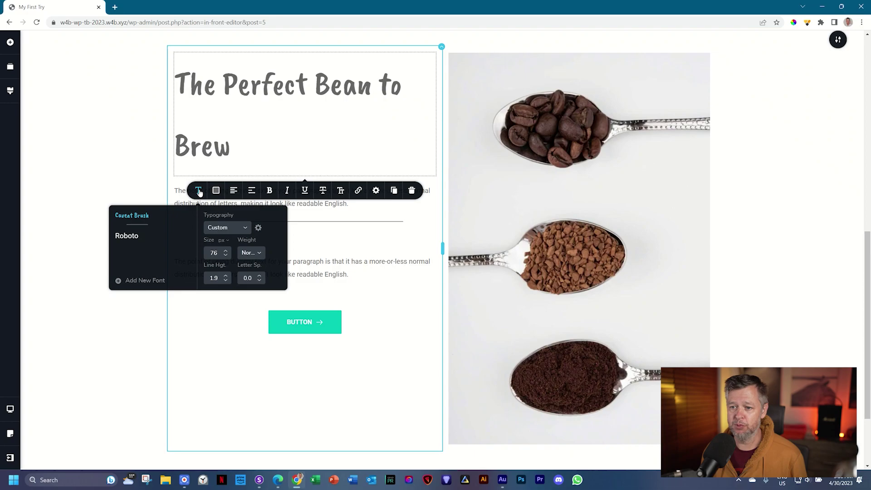
click(225, 281)
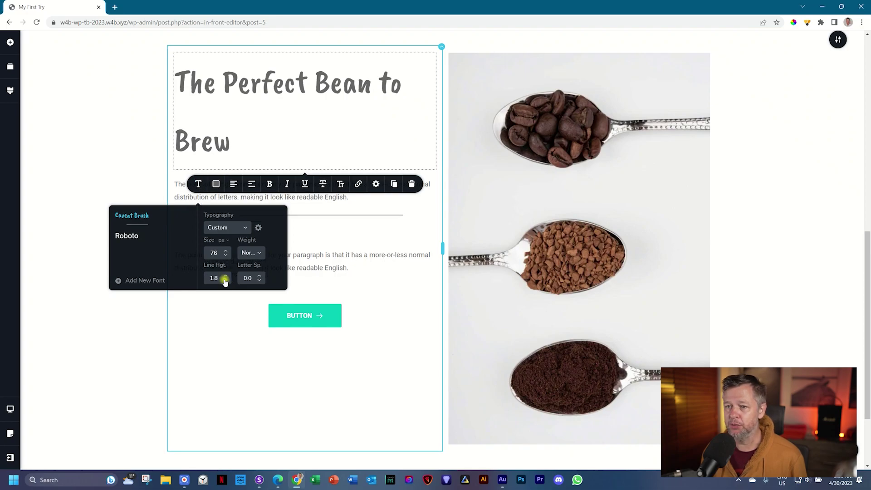
click(225, 280)
click(225, 280)
click(225, 280)
click(225, 280)
click(224, 280)
click(225, 280)
click(225, 280)
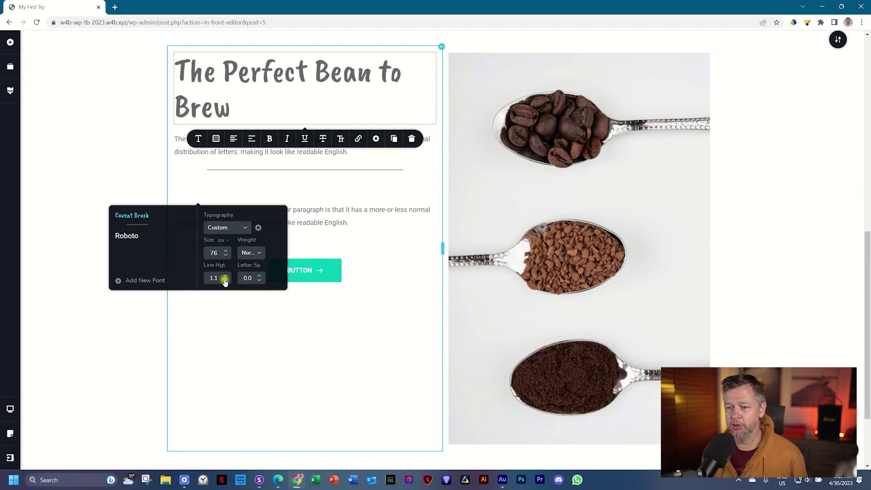
click(225, 280)
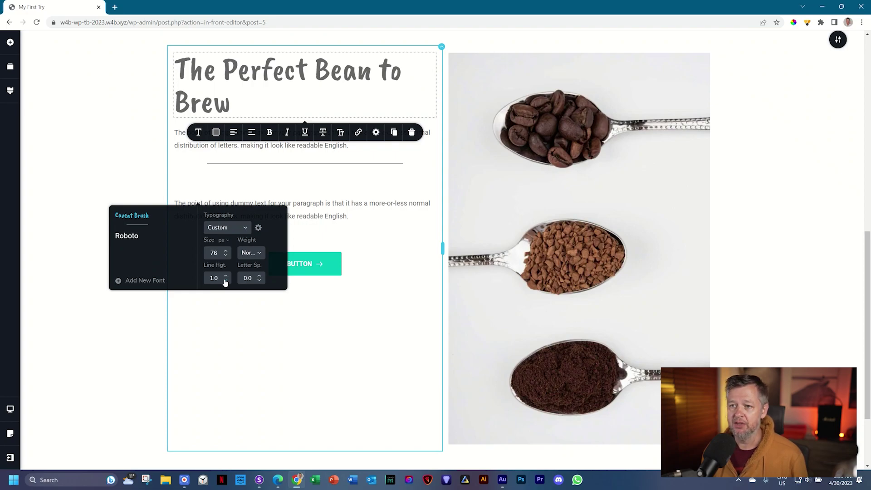
Set the heading's letter spacing to -2.0 and color it with the dark palette swatch #171f21.
click(260, 280)
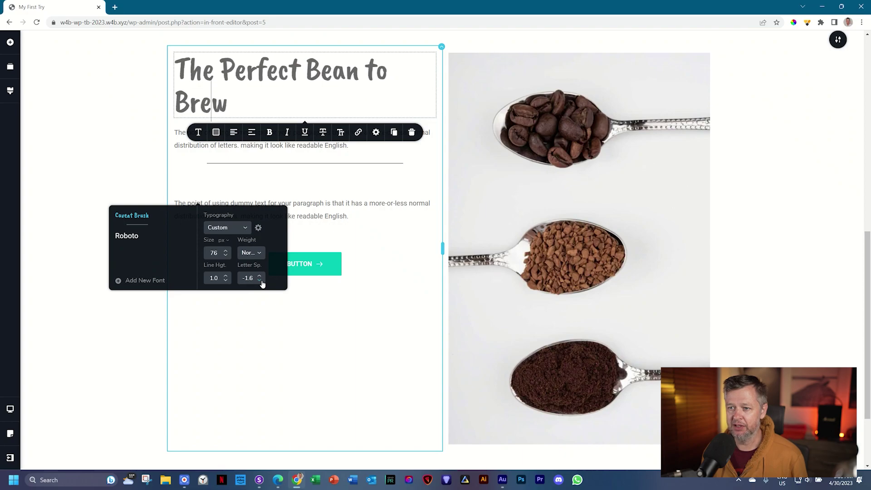
click(259, 280)
click(259, 276)
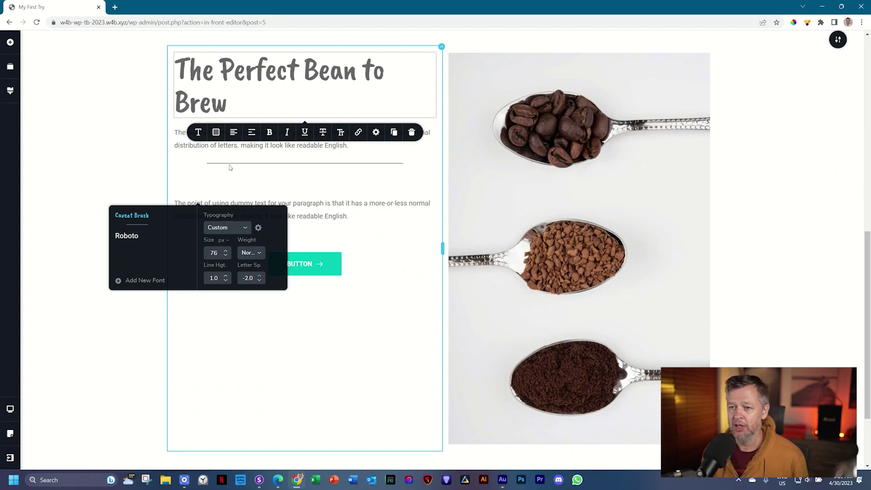
click(216, 132)
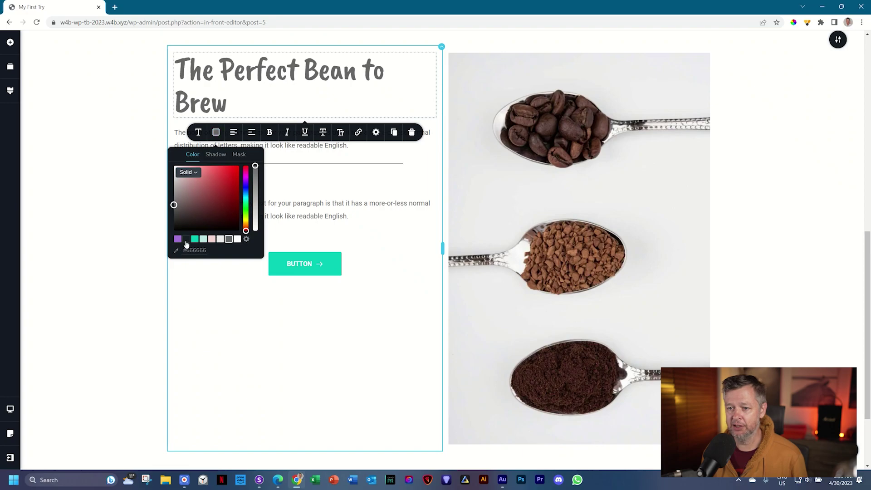
click(186, 239)
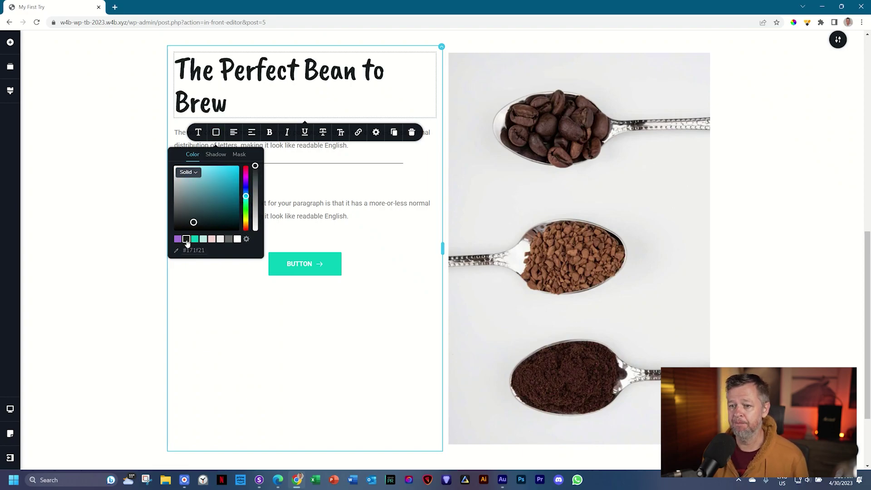
Replace the second text's placeholder below the heading with "Give Your Tastebuds their Daily Boost".
click(214, 148)
click(214, 148)
key(ctrl+a)
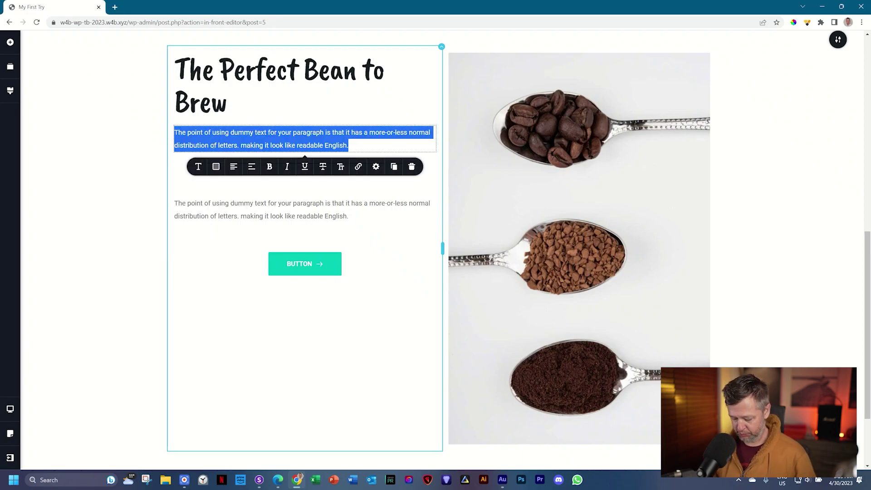
text(Give Your Tastebuds te)
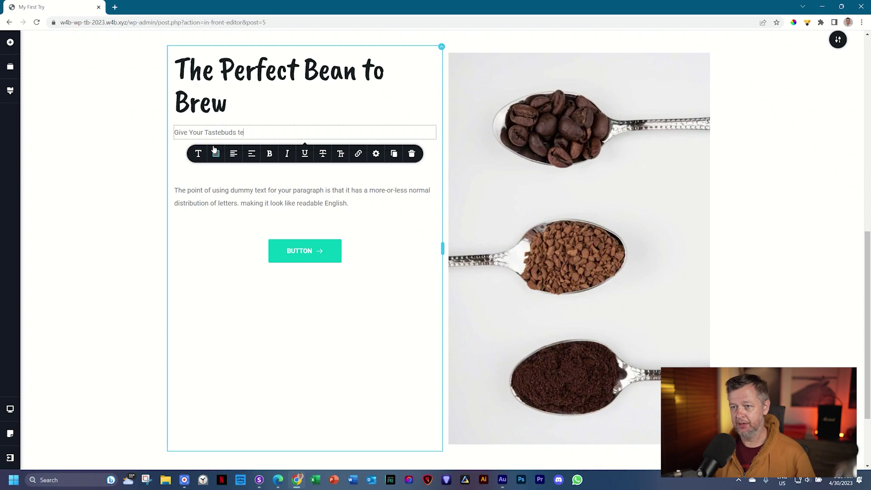
key(BackSpace)
text(heir Daily Boost)
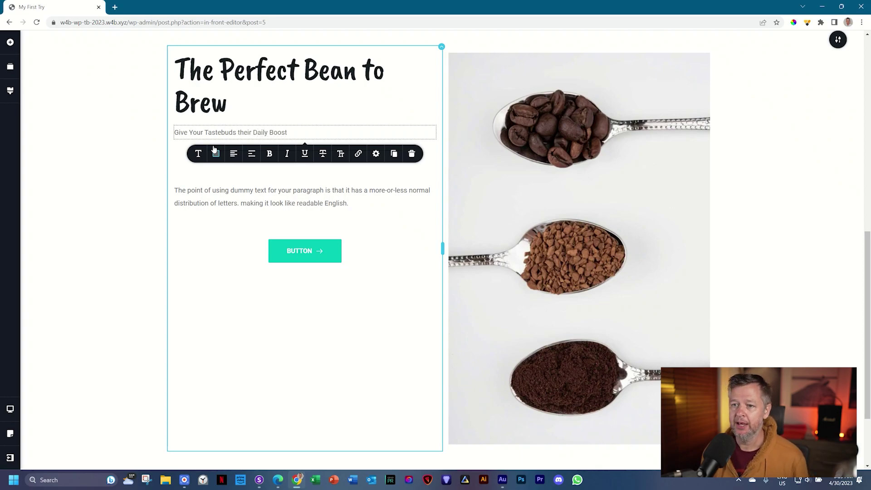
Make the subheading uppercase and color it brown #84523b, sampled from the coffee granules on the middle spoon.
click(198, 153)
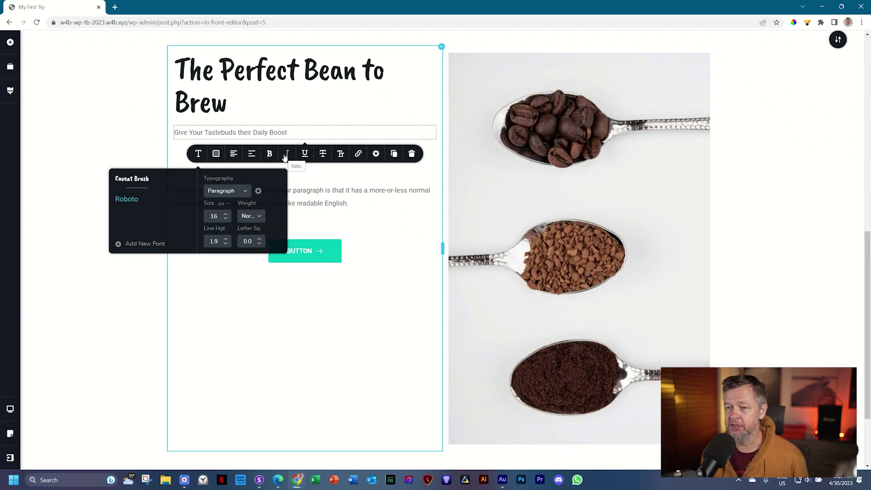
click(341, 154)
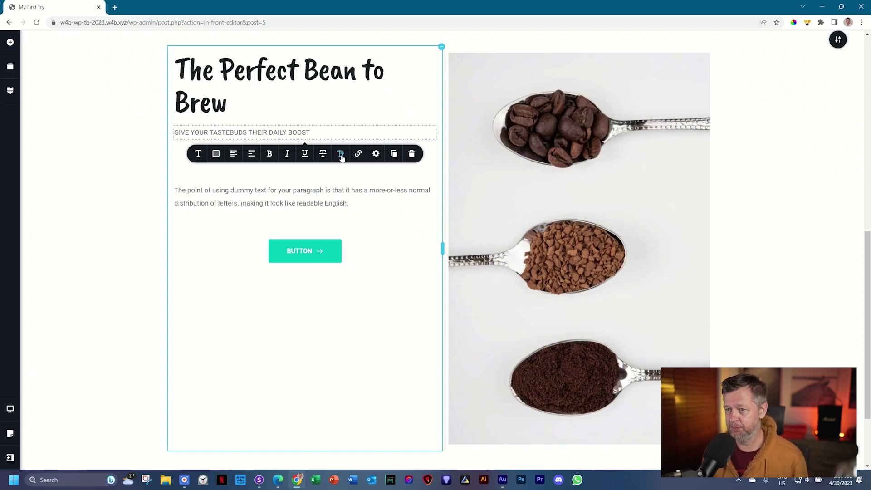
click(215, 154)
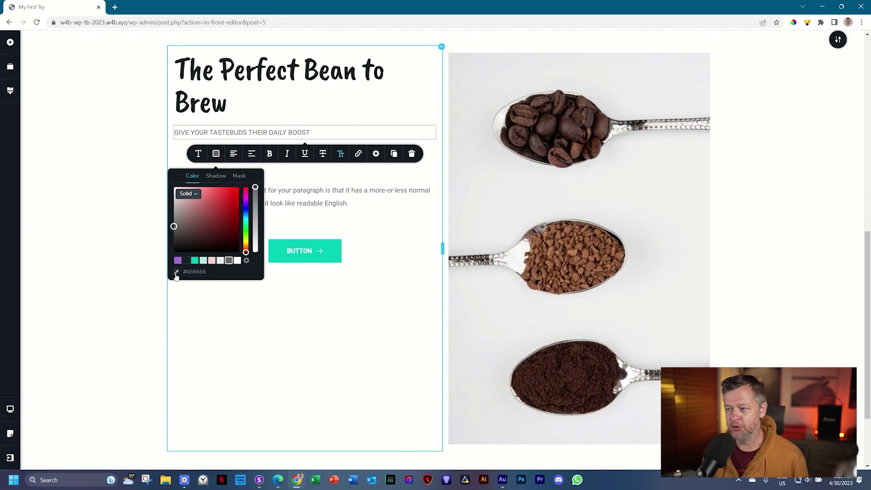
click(176, 272)
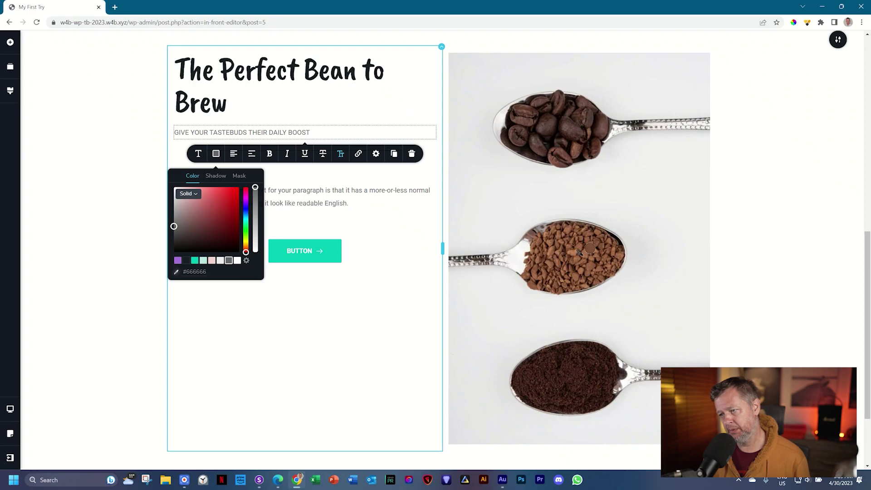
click(581, 253)
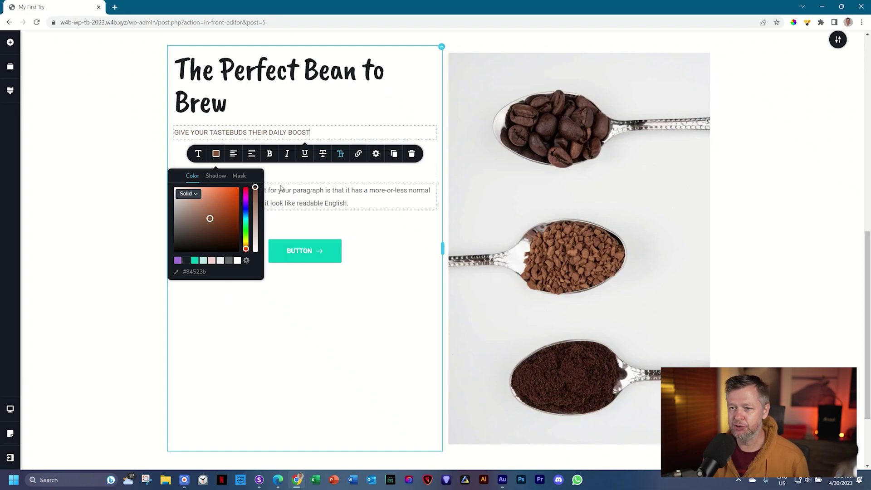
Move the spacer from below the line to between the subheading and the line.
click(260, 154)
drag(253, 163, 308, 147)
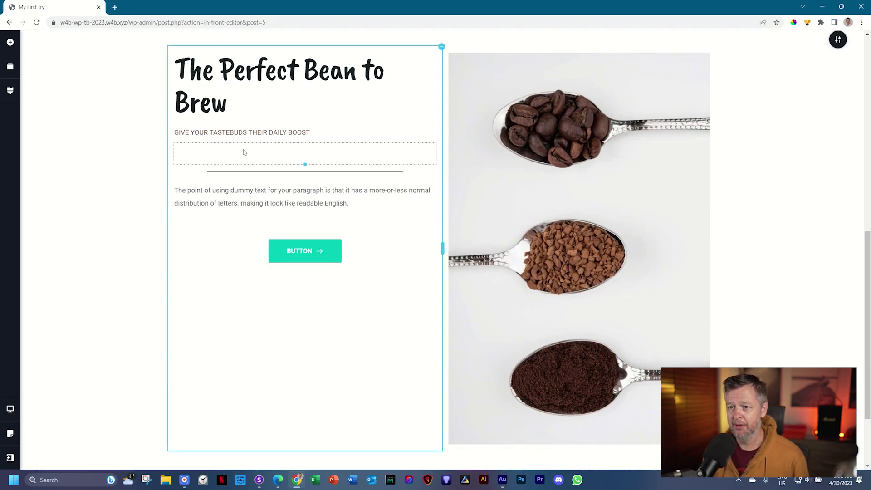
Left-align the divider line and set its width to 17%.
click(271, 173)
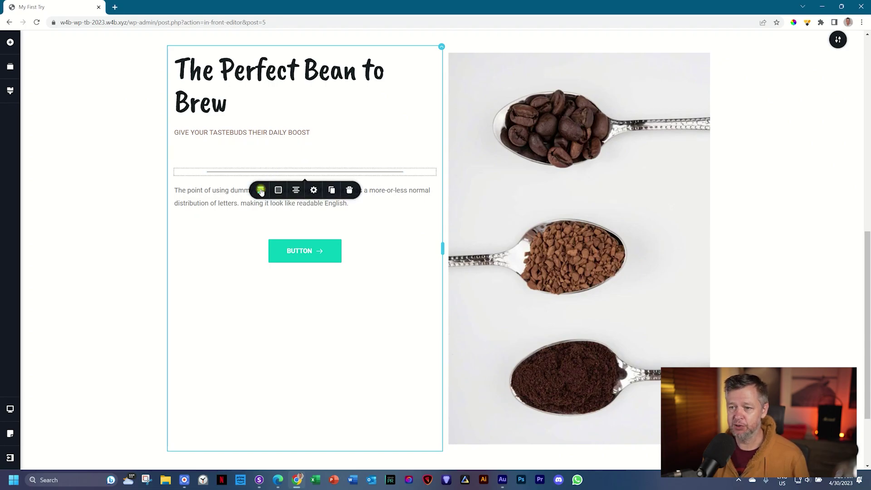
click(261, 191)
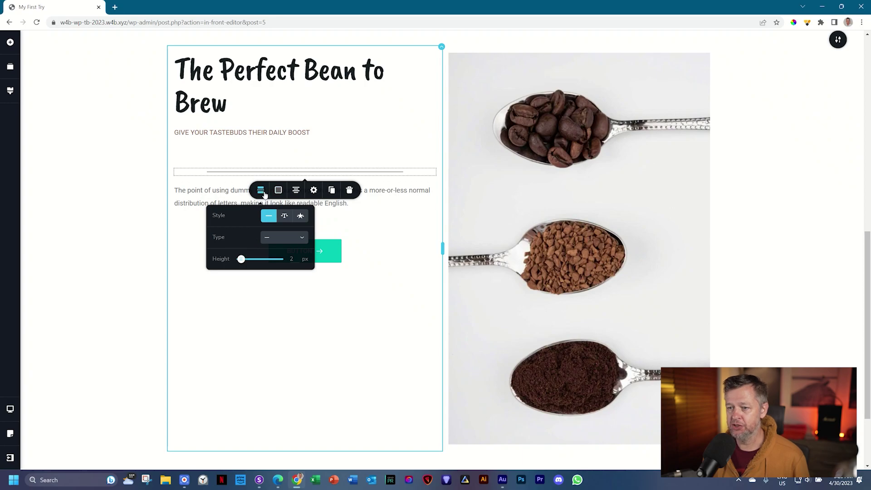
click(295, 191)
click(295, 191)
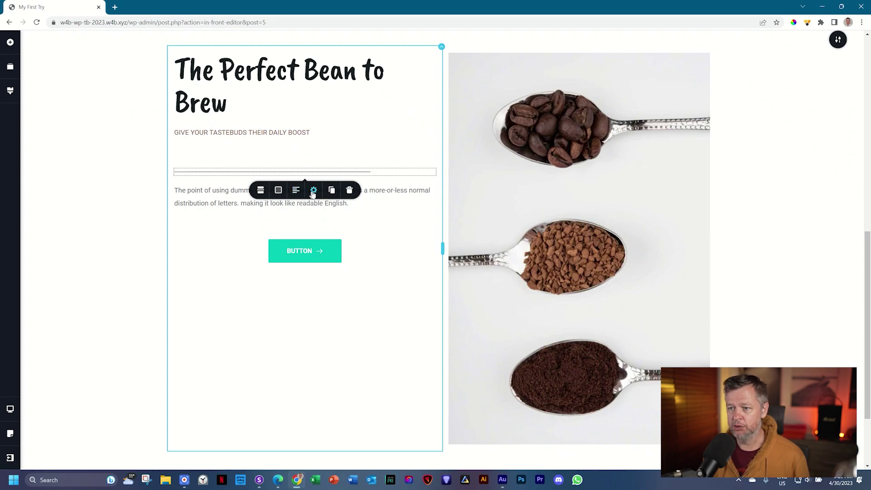
click(313, 190)
drag(320, 219, 297, 215)
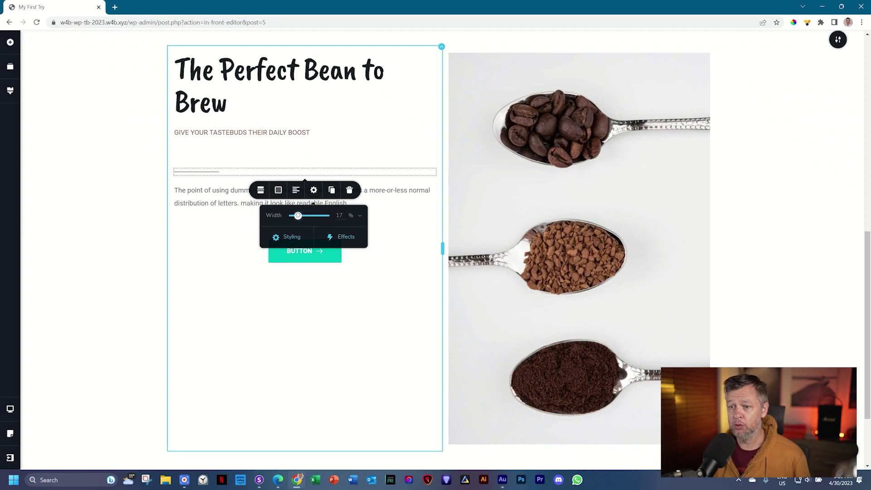
Shorten the divider line to about three-quarters of its length and slightly reduce the height of the spacer above it.
click(194, 172)
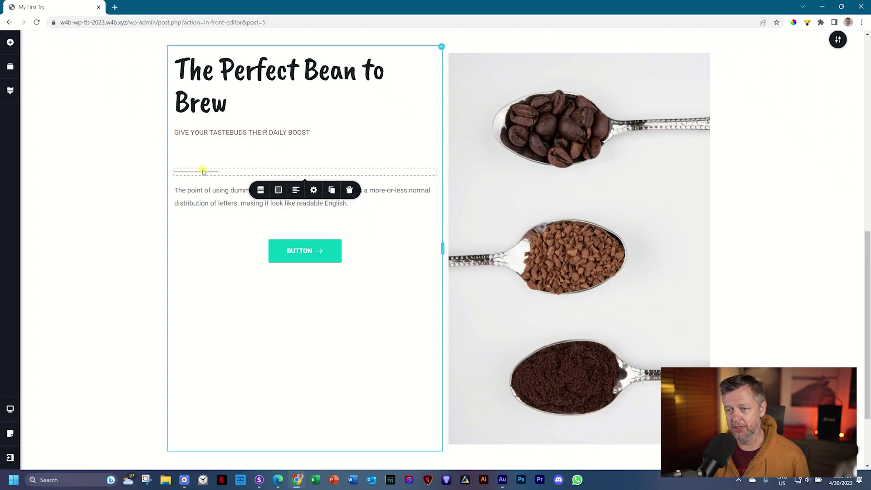
click(205, 172)
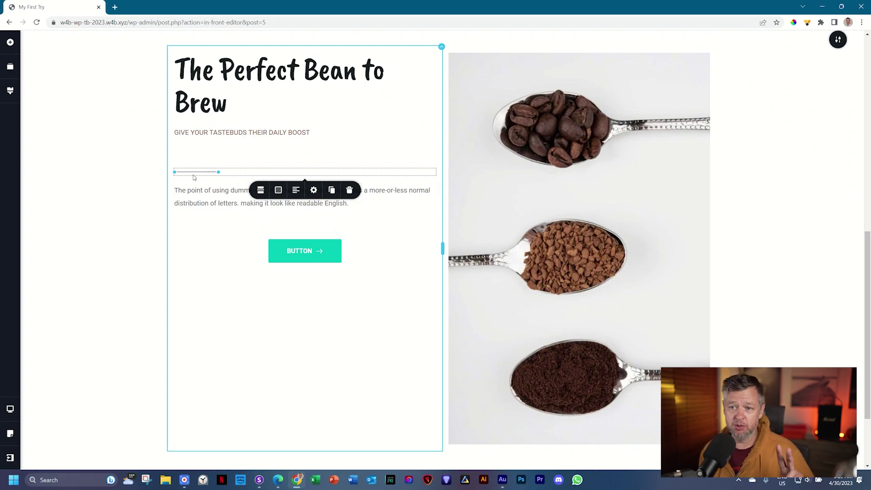
mouse_move(218, 173)
mouse_down()
mouse_move(365, 173)
mouse_move(208, 172)
mouse_up()
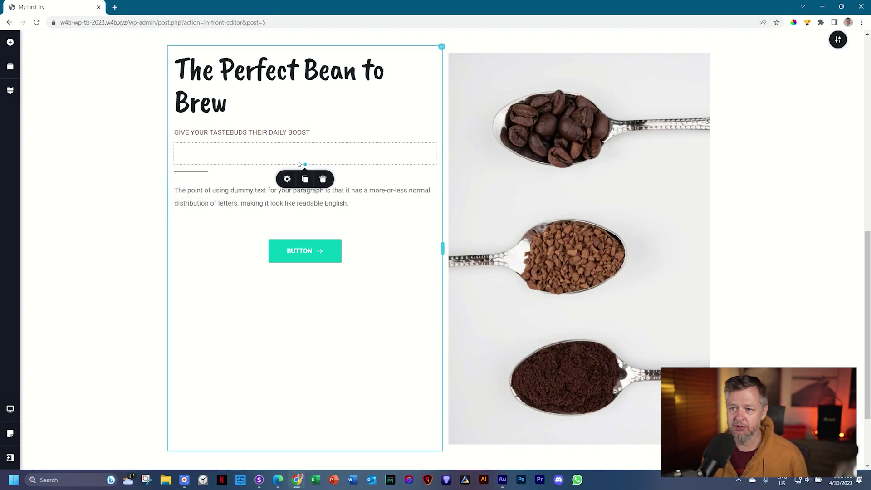
drag(305, 165, 304, 157)
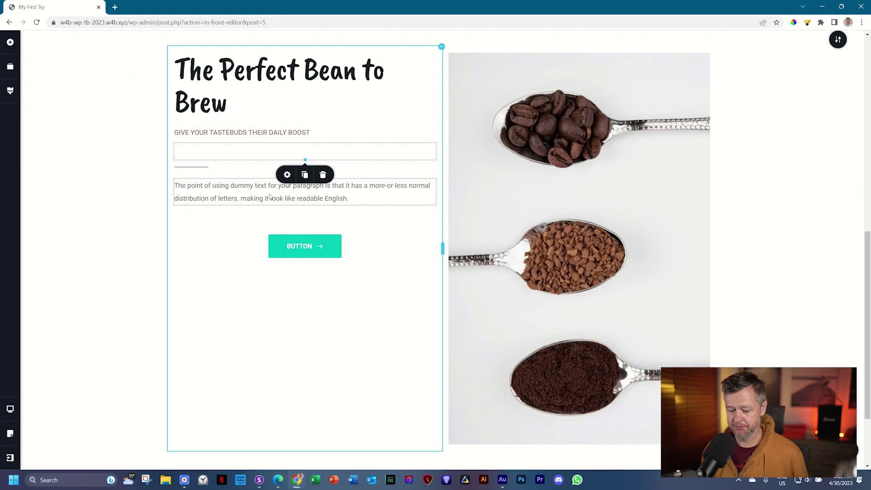
Rewrite paragraph: "The Organic Café has been serving the Papegaaiberg community since 2014 with the finest in local and internationally brewed coffee beans. Our passion becomes your enjoyment.".
triple_click(269, 195)
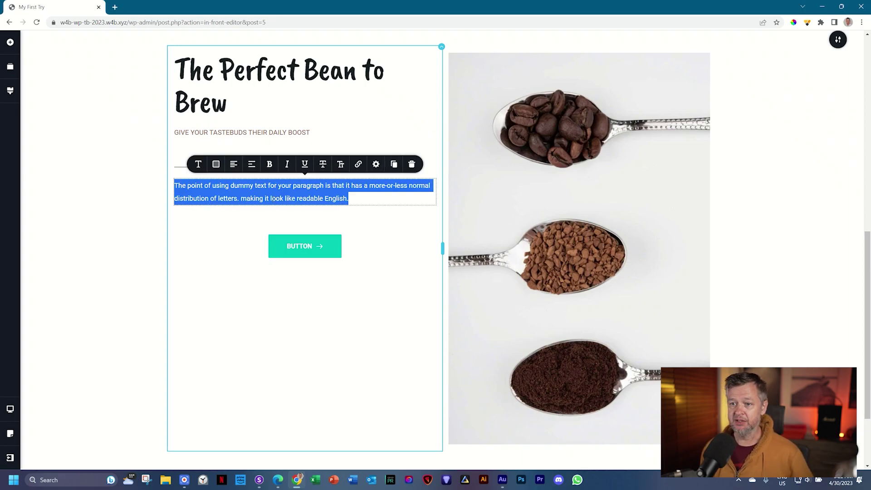
text(The Organic Café has been serving the Papegaaiberg community since 2014 with the finest in local and internationally brewed coffee beans. Our passion becomes your enjoyment.)
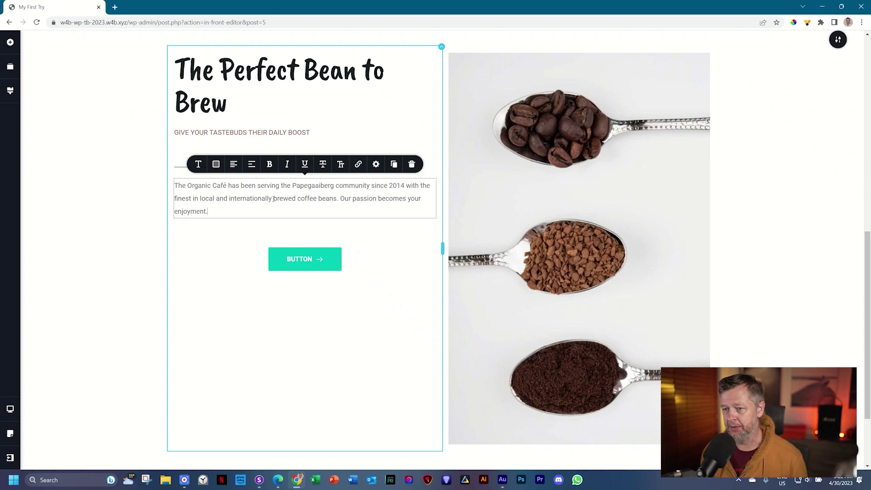
Set the paragraph's line height to 1.7 and shrink the spacer below it to about half its height.
click(198, 164)
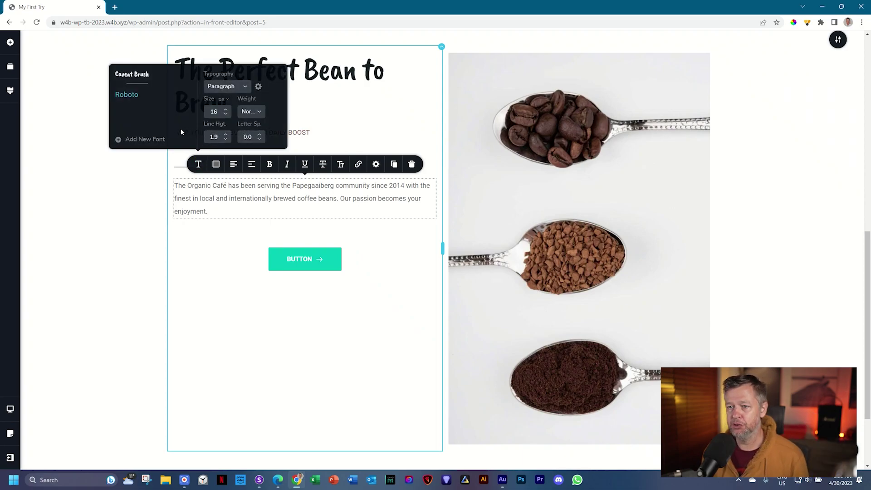
click(226, 140)
click(226, 140)
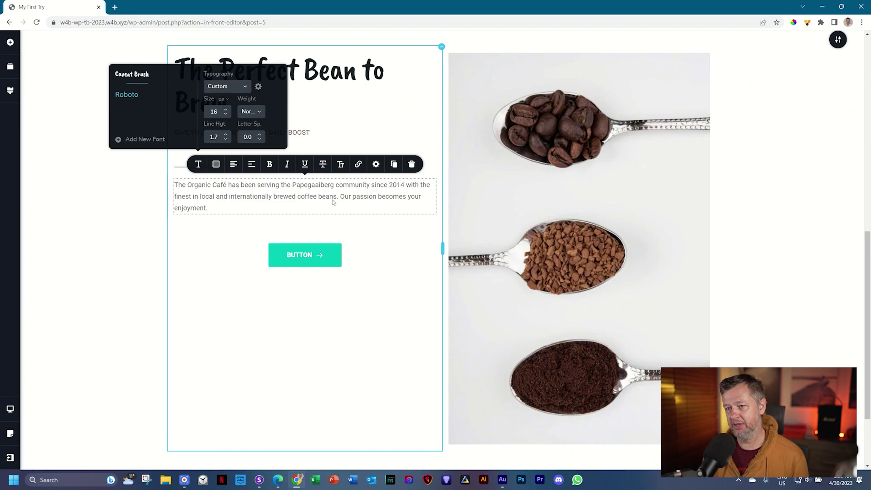
click(303, 205)
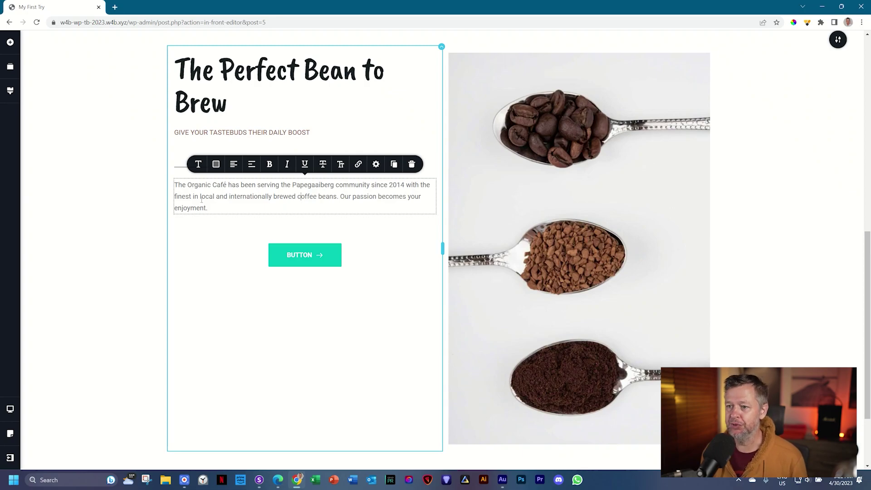
click(272, 231)
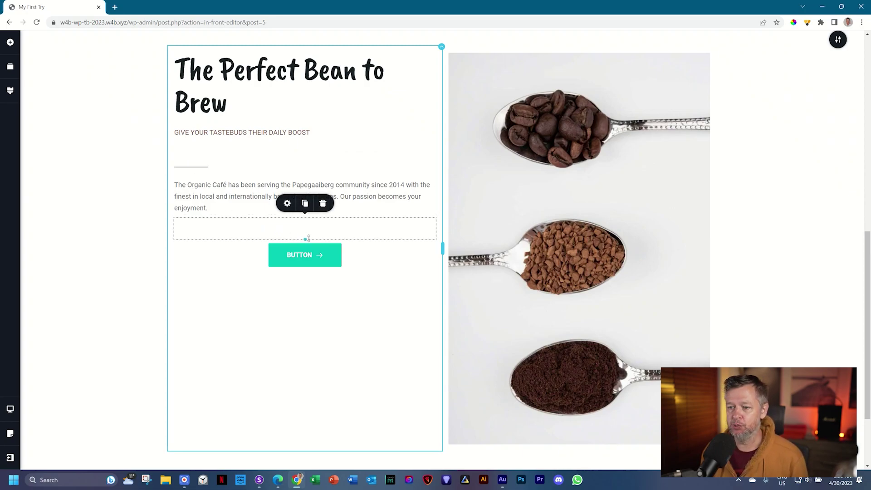
drag(305, 240, 305, 229)
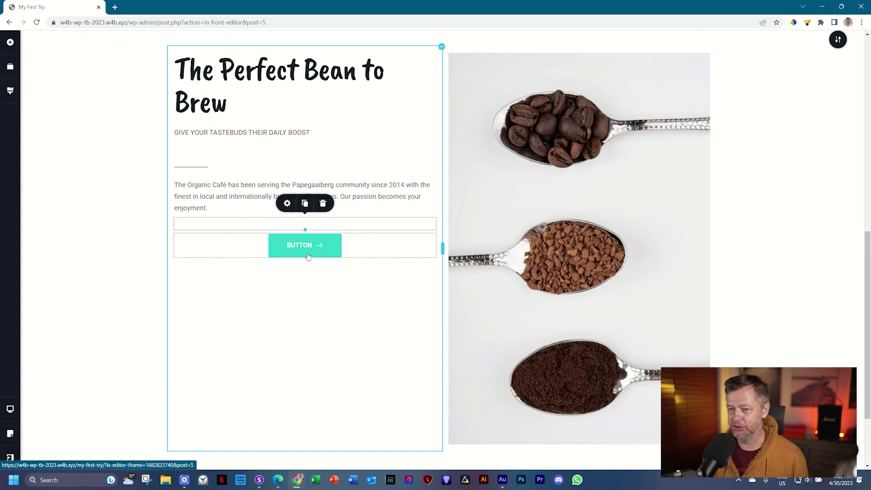
Duplicate the hero section's Find Out More button and move the copy between the spacer under the paragraph and the green button.
scroll(307, 257, up, 6)
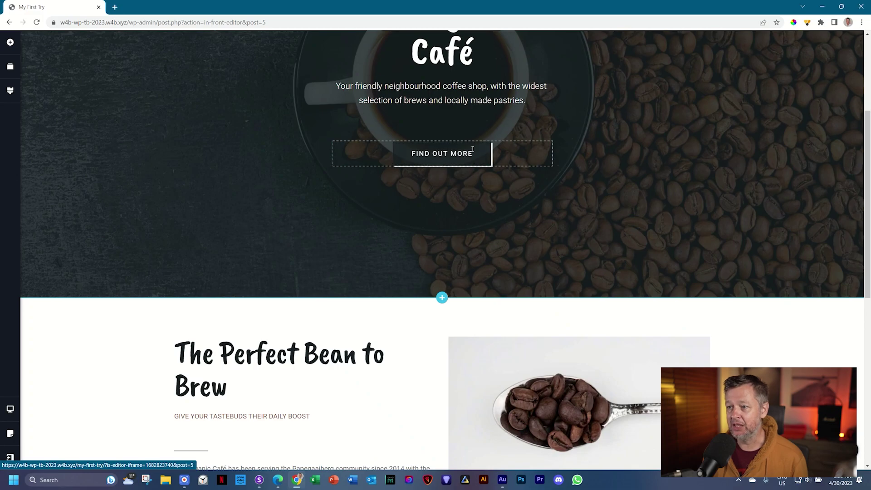
scroll(472, 149, down, 3)
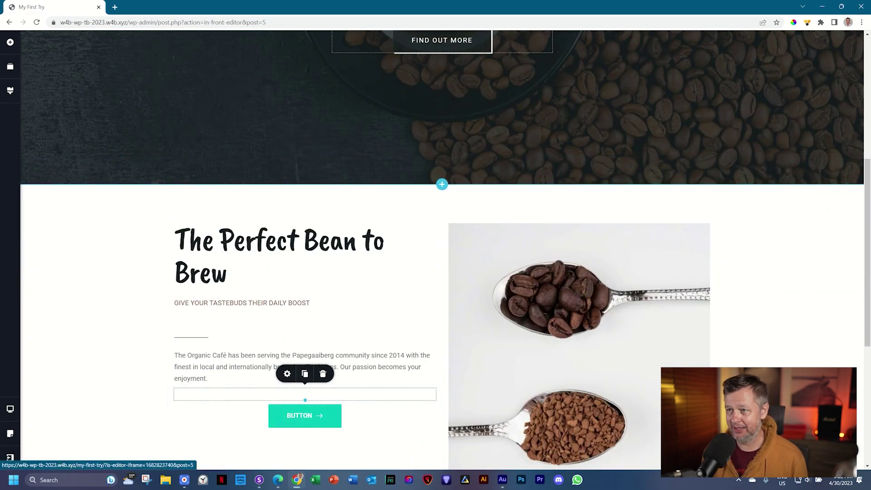
scroll(439, 113, up, 1)
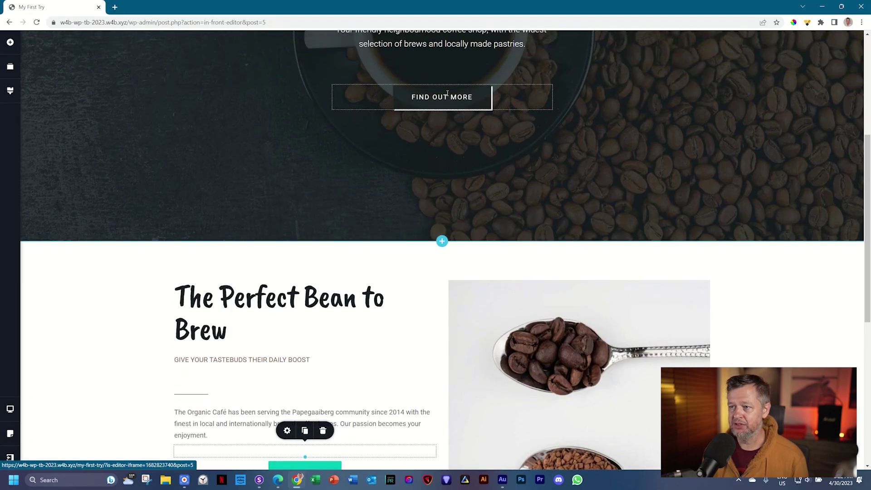
click(447, 93)
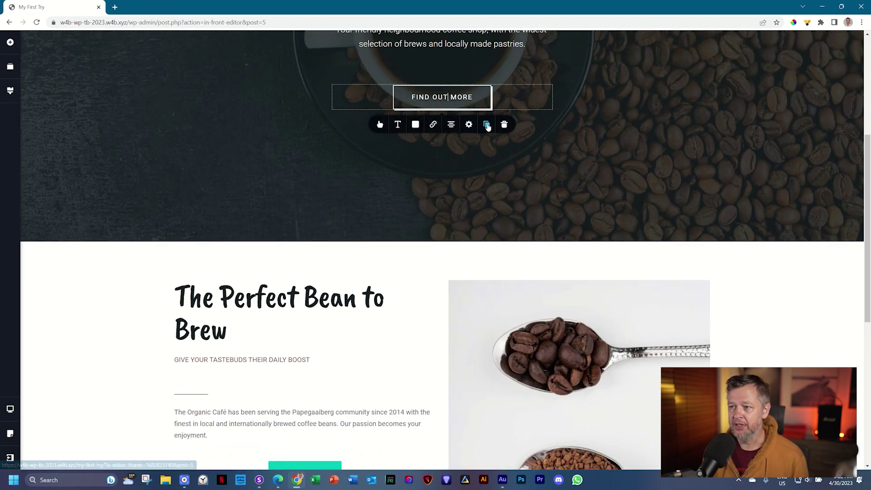
click(487, 125)
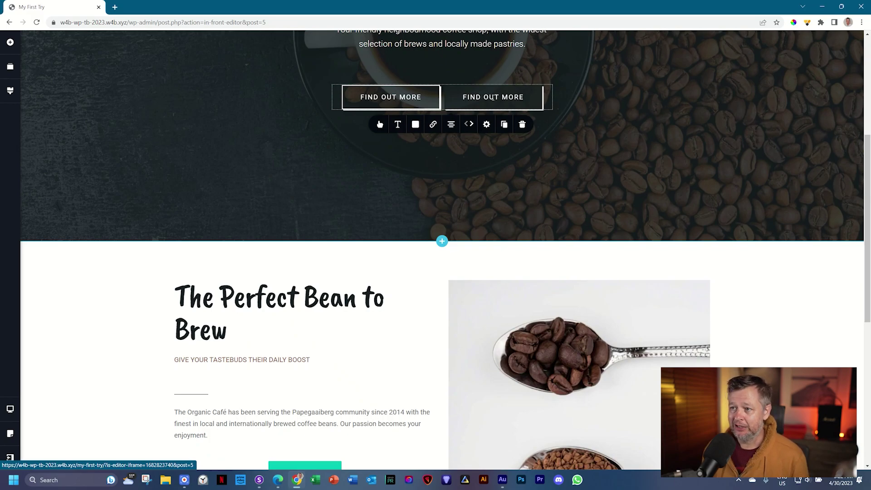
click(522, 124)
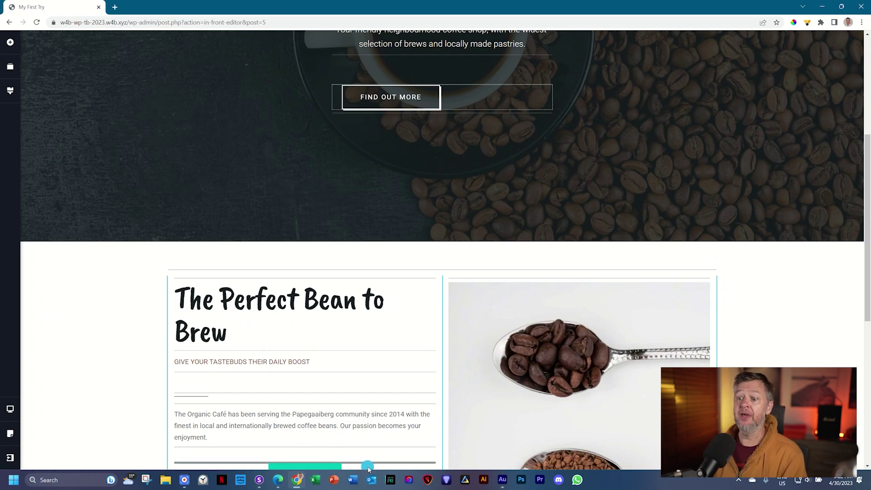
drag(368, 469, 356, 442)
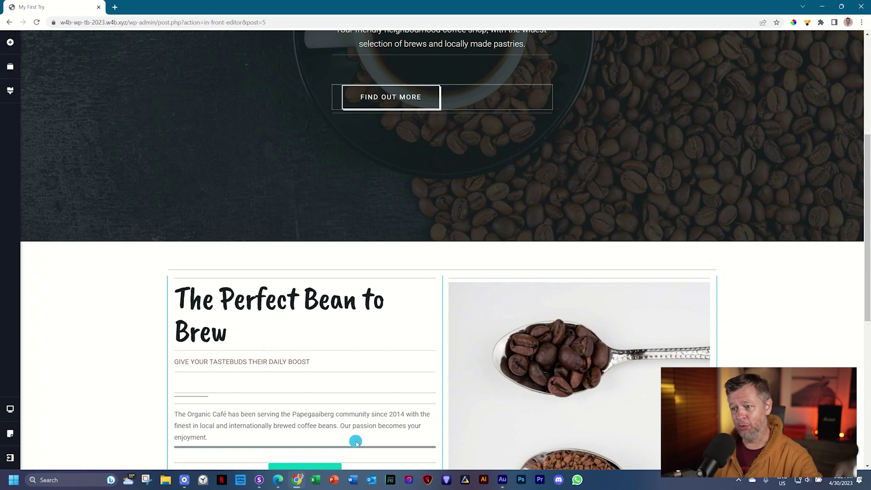
drag(356, 442, 345, 395)
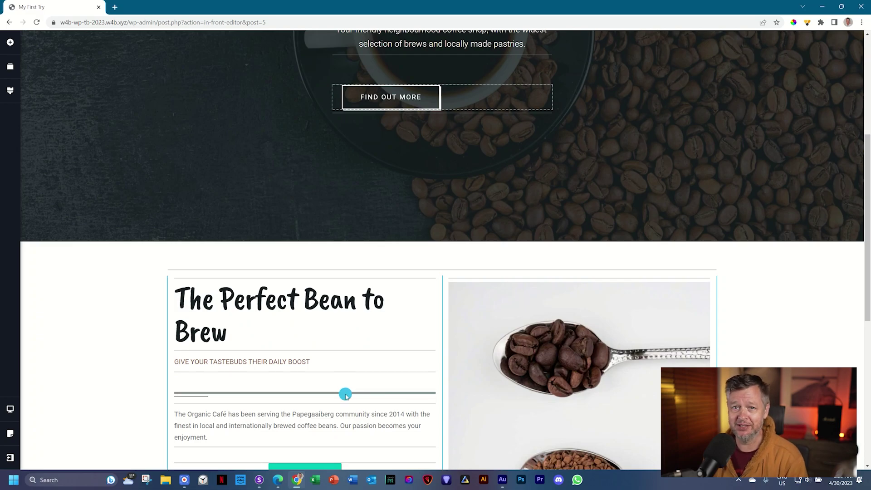
scroll(345, 394, down, 3)
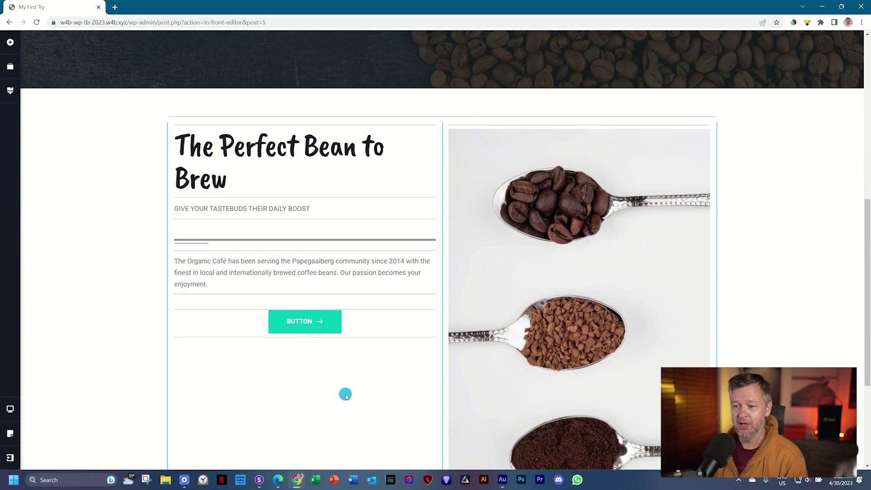
drag(346, 394, 358, 312)
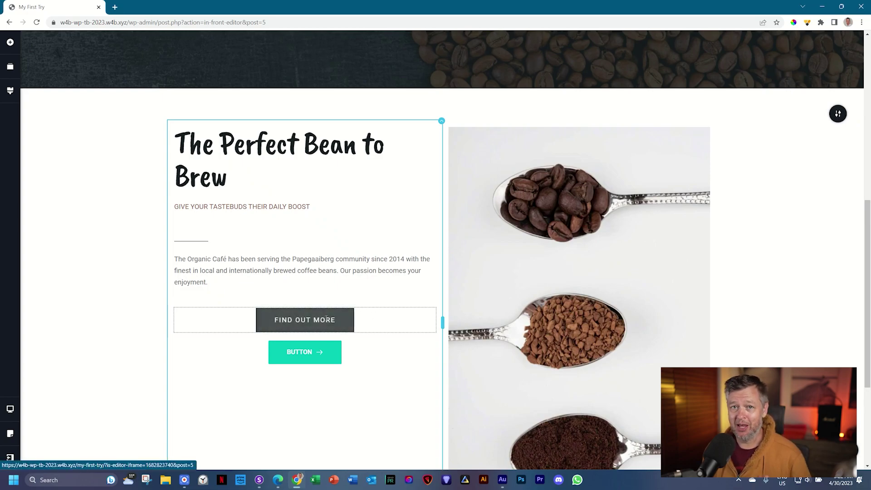
Set the copied Find Out More button's text, border and shadow colors to the dark palette color #171f21.
click(325, 317)
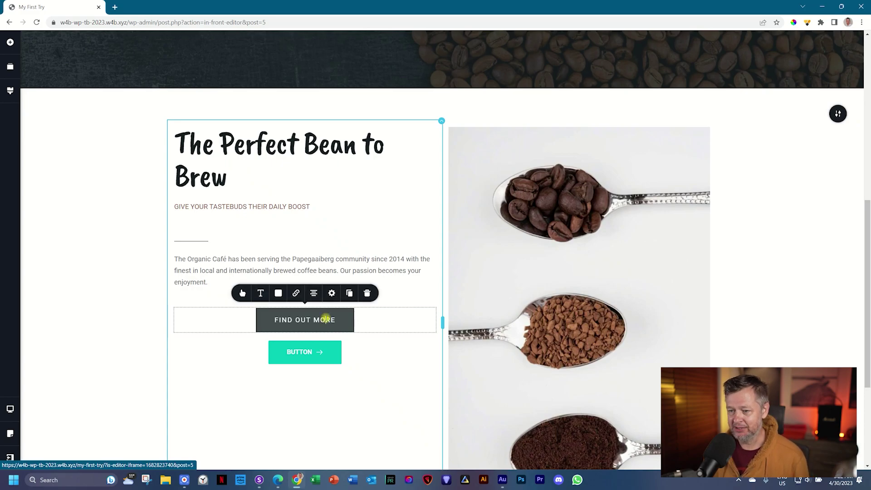
click(278, 293)
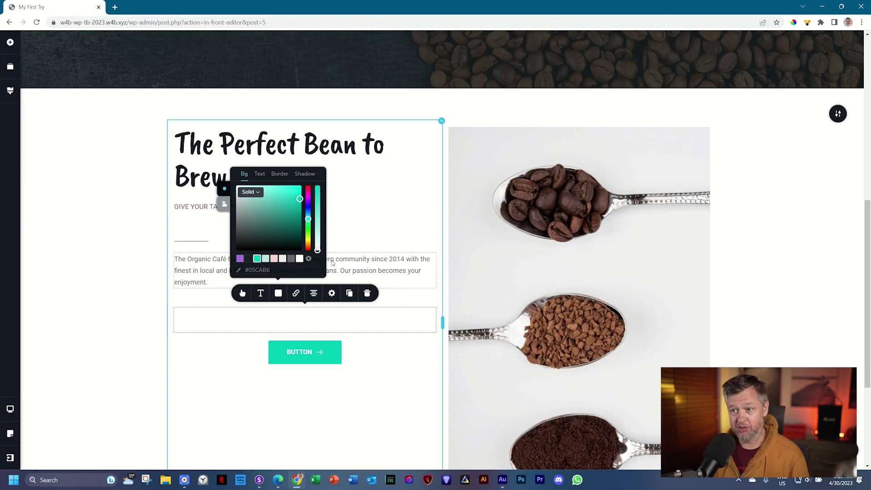
click(260, 173)
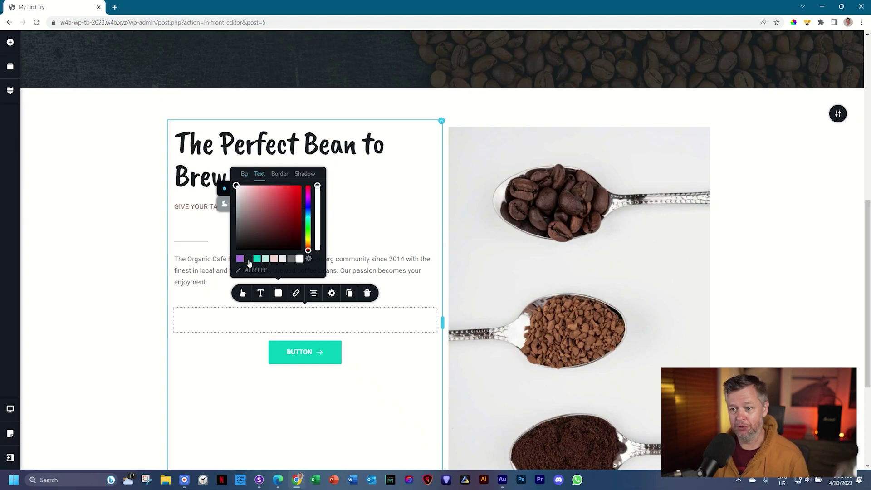
click(249, 259)
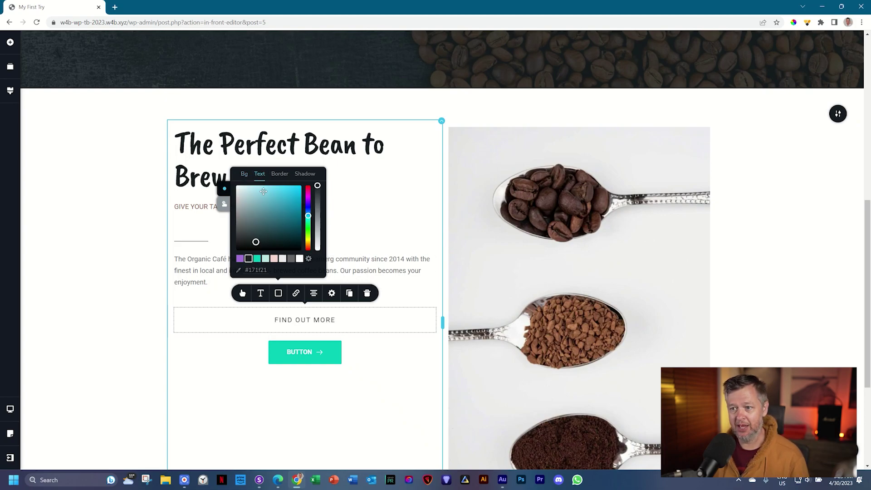
click(280, 174)
click(249, 258)
click(303, 175)
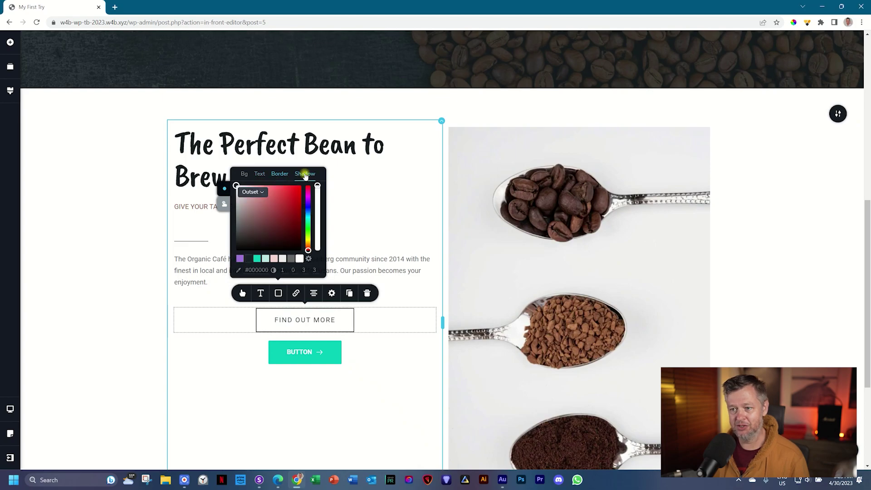
click(249, 258)
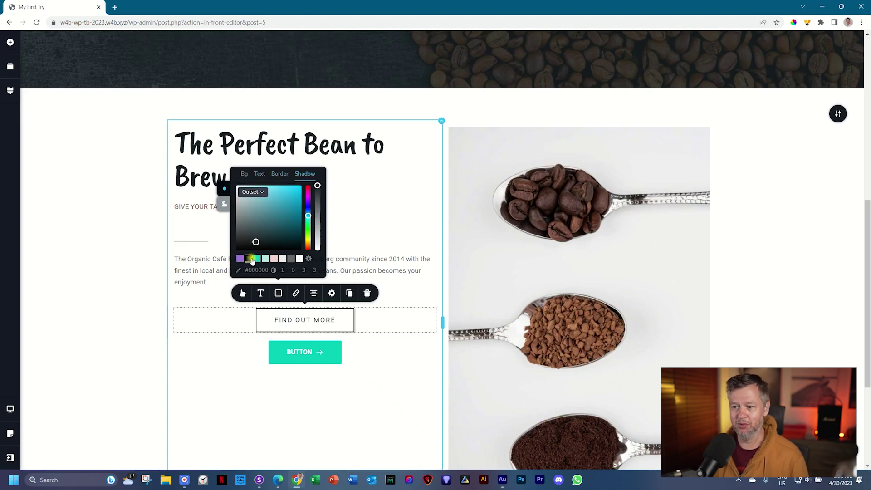
click(384, 272)
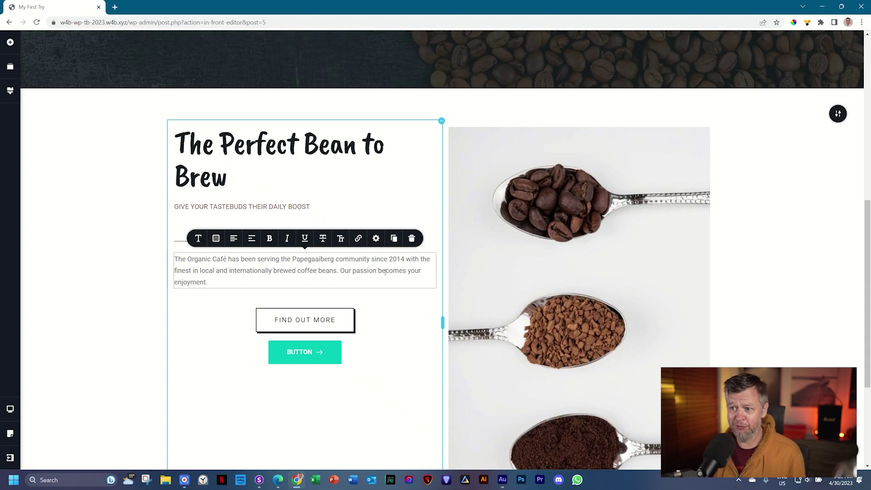
Left-align the Find Out More button under the paragraph and delete the default green button below it.
scroll(385, 271, up, 5)
scroll(342, 298, down, 5)
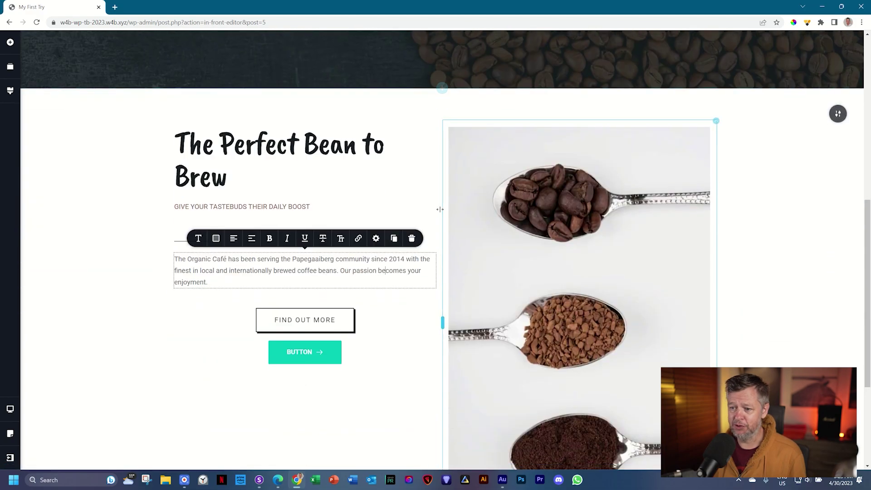
click(298, 315)
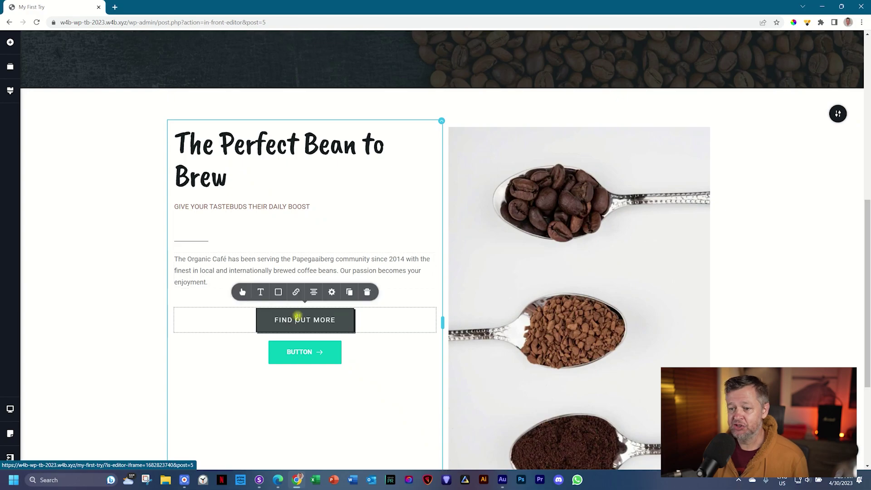
click(315, 295)
click(315, 295)
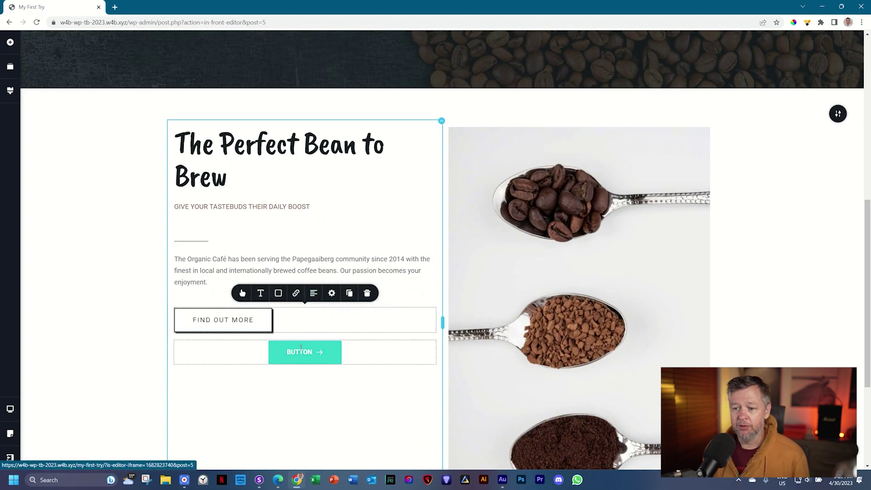
click(331, 351)
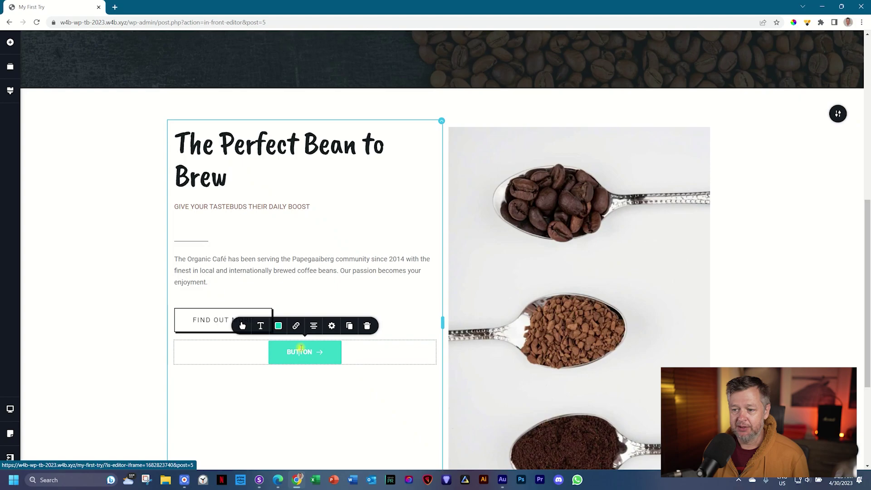
click(367, 326)
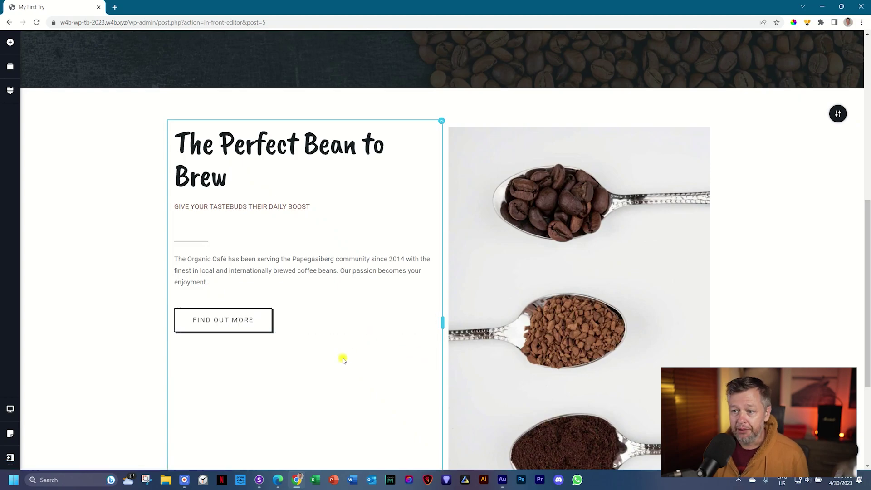
Delete the spacer between the paragraph and the Find Out More button.
scroll(343, 360, down, 1)
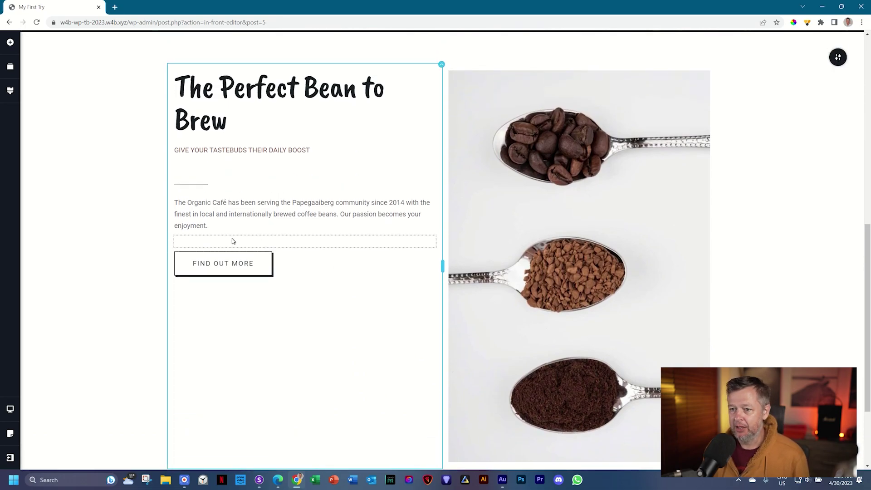
click(317, 242)
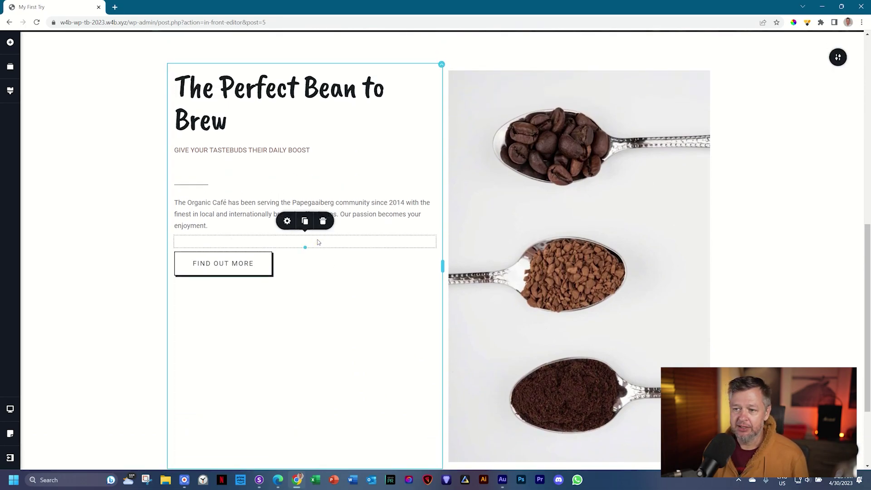
click(323, 221)
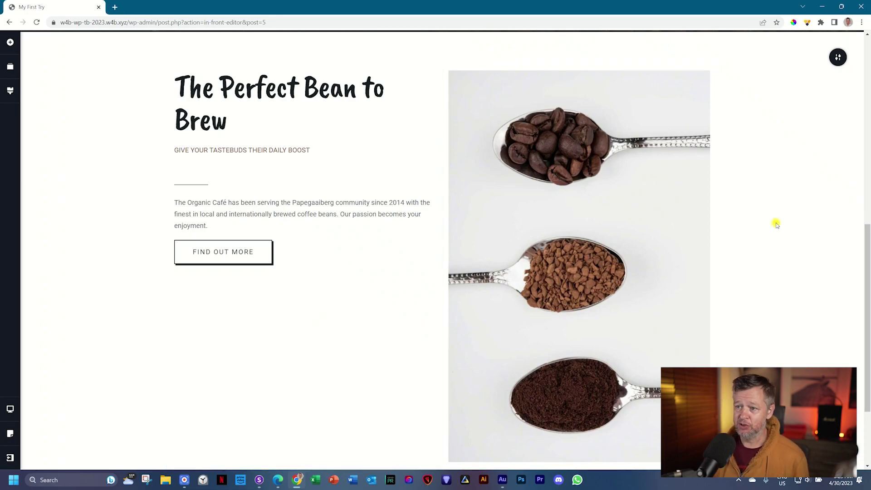
Center the content of the text column vertically beside the coffee spoons image.
scroll(567, 94, down, 2)
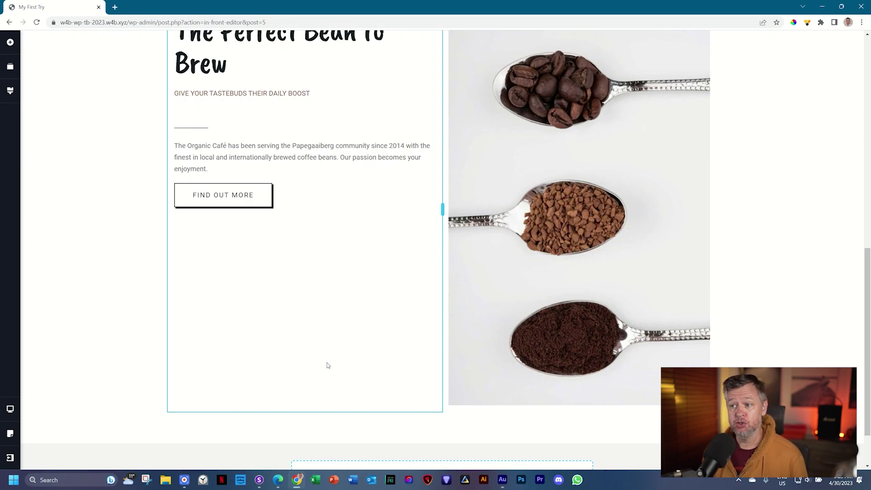
scroll(327, 362, up, 2)
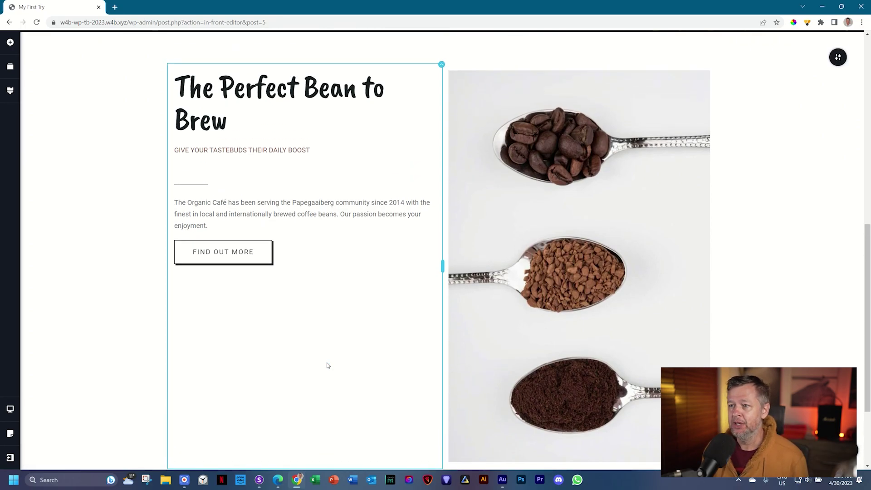
mouse_move(441, 65)
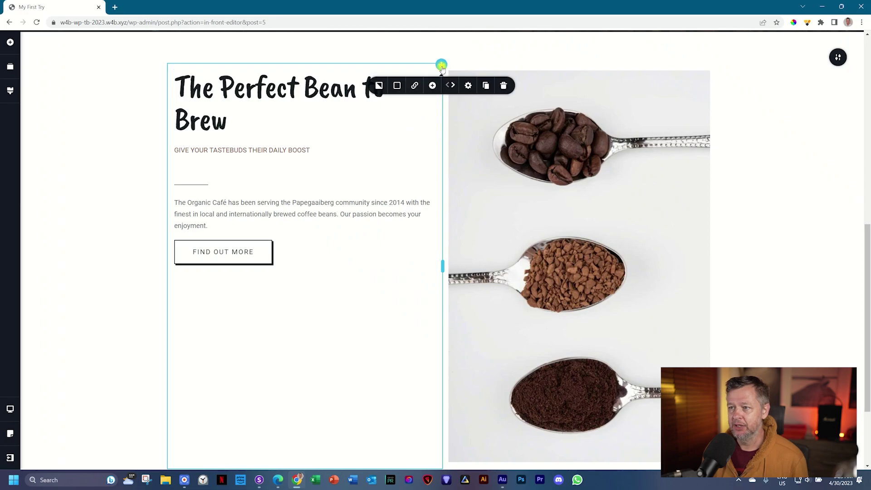
click(468, 86)
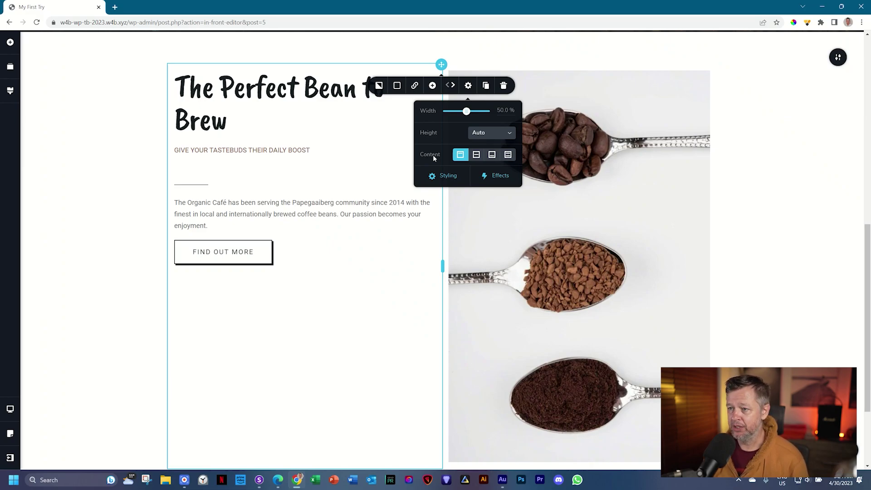
click(474, 156)
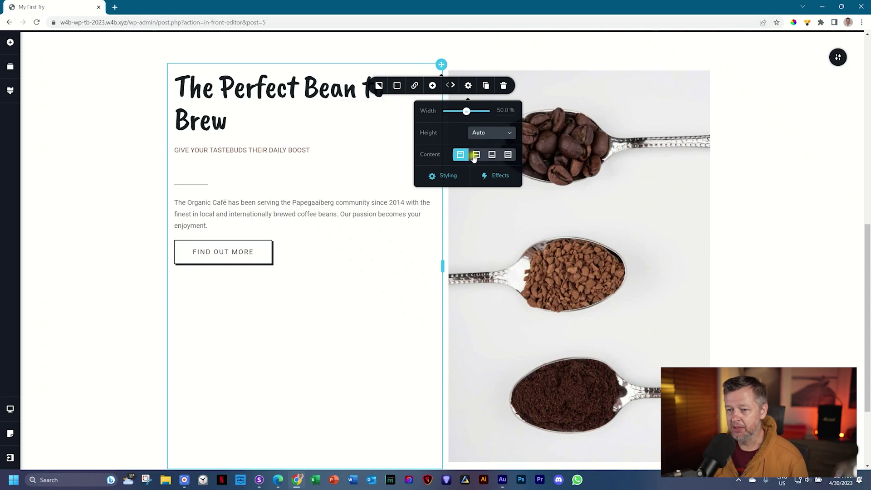
click(493, 156)
click(508, 155)
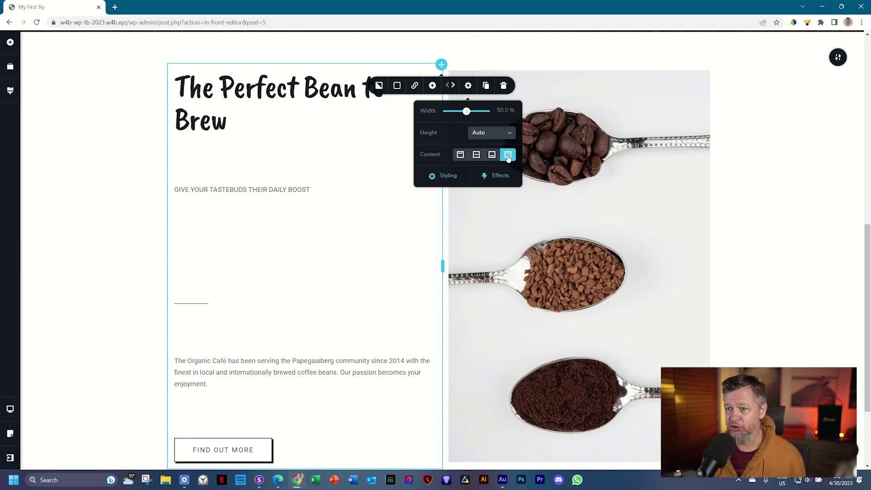
click(476, 154)
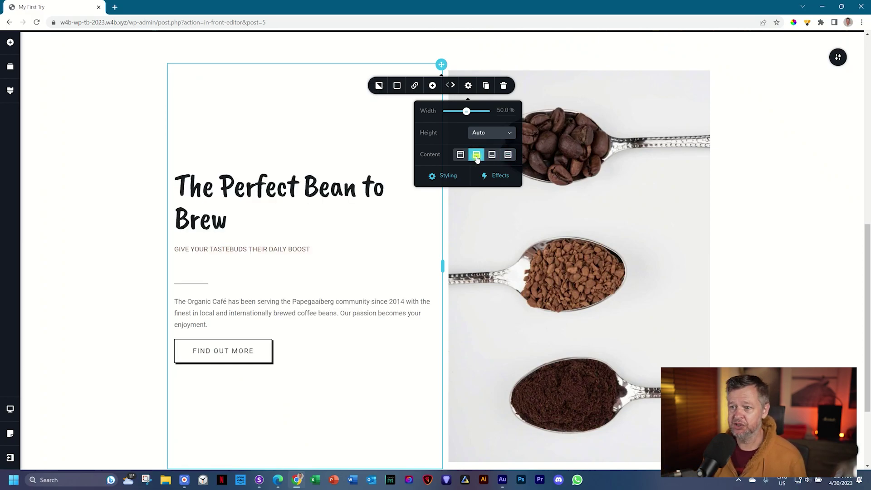
scroll(823, 202, down, 1)
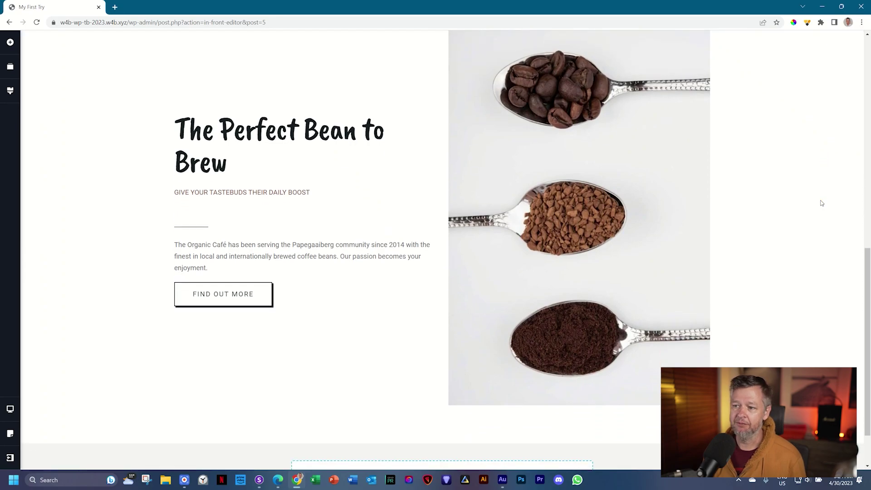
scroll(822, 203, up, 1)
scroll(822, 202, down, 1)
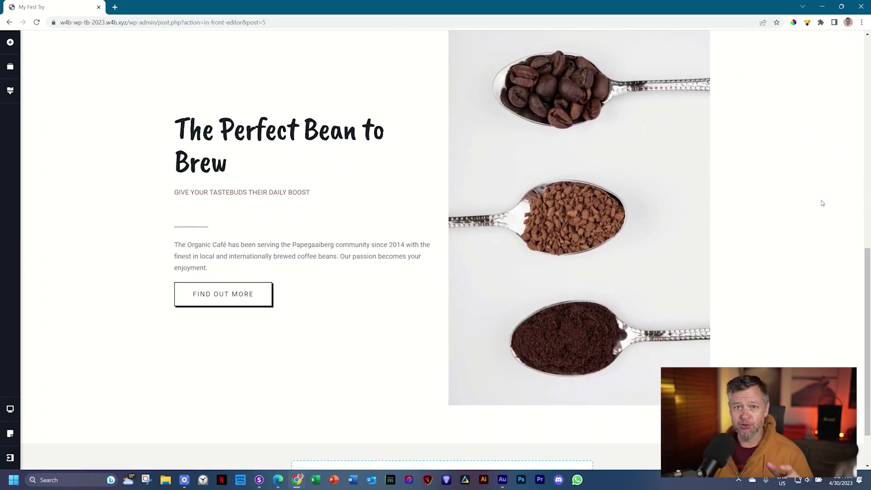
scroll(822, 203, up, 1)
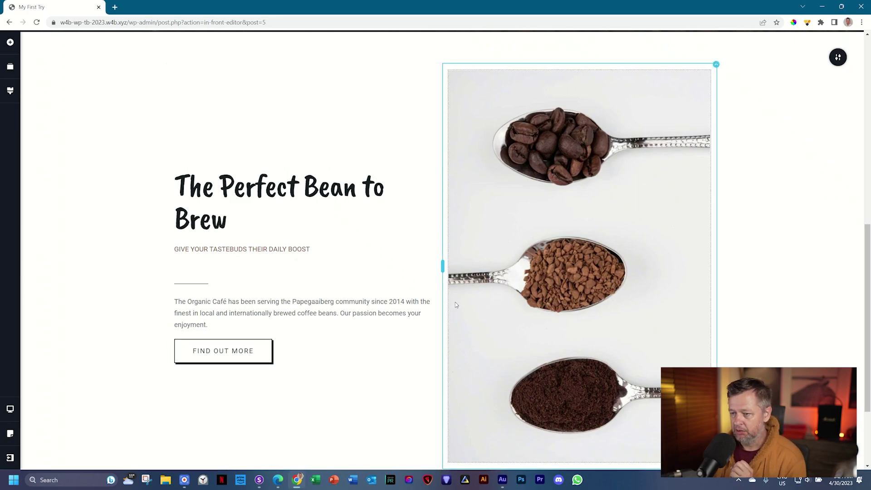
scroll(477, 249, down, 1)
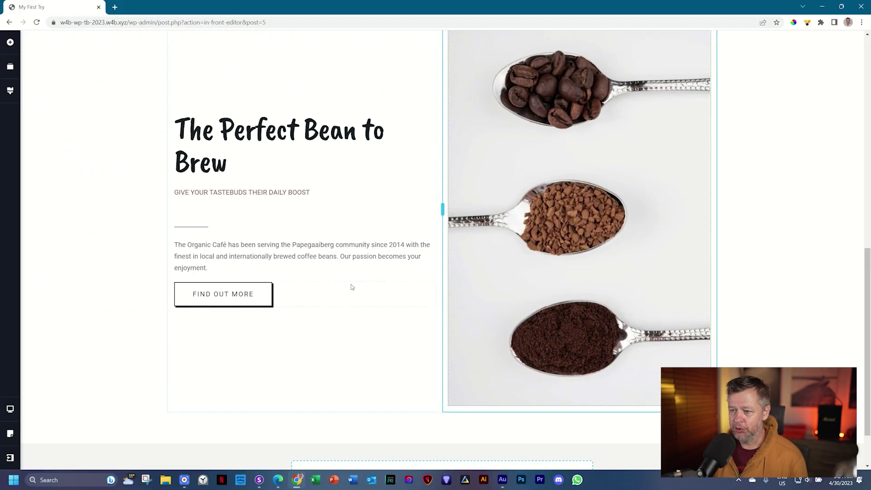
scroll(426, 85, up, 1)
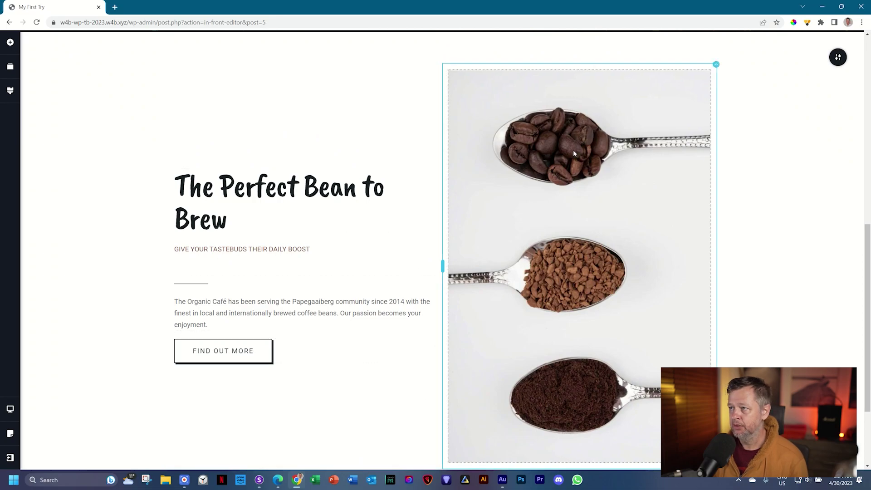
click(807, 23)
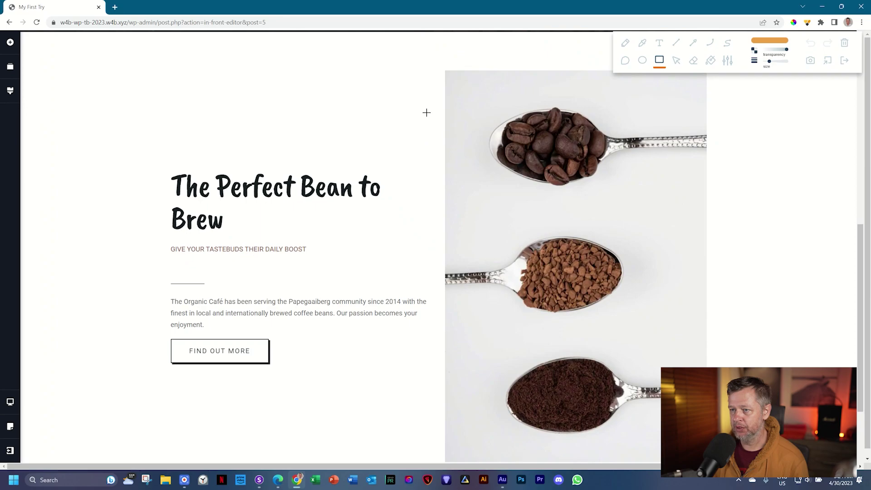
mouse_move(436, 104)
mouse_down()
mouse_move(404, 121)
mouse_move(401, 465)
mouse_move(410, 33)
mouse_move(414, 424)
mouse_move(400, 459)
mouse_up()
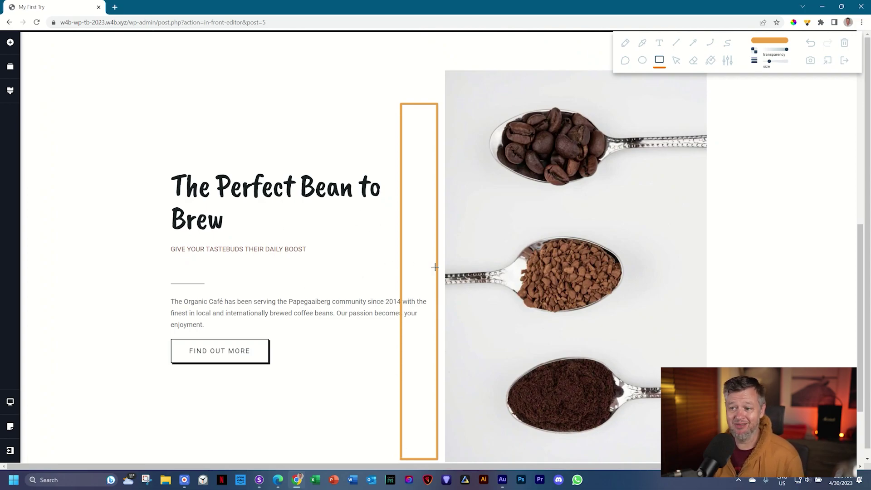
click(844, 60)
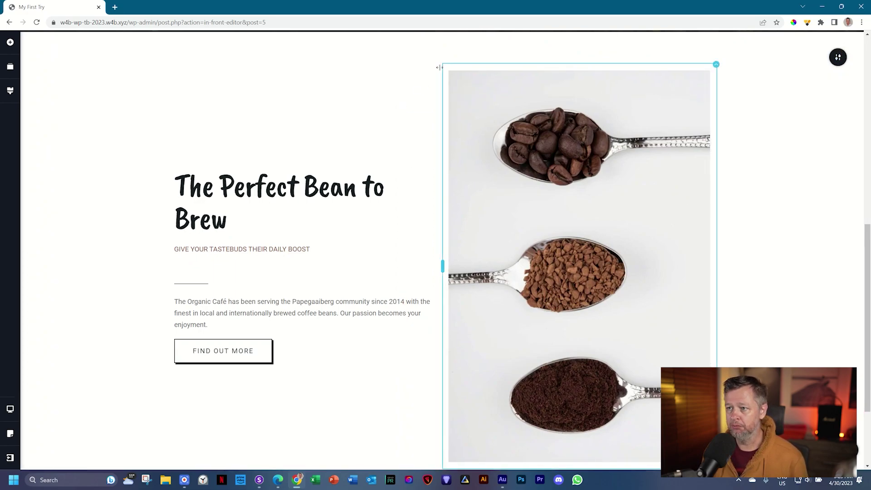
Set the text column's right padding to 15 % so the paragraph sits further from the image.
mouse_move(442, 65)
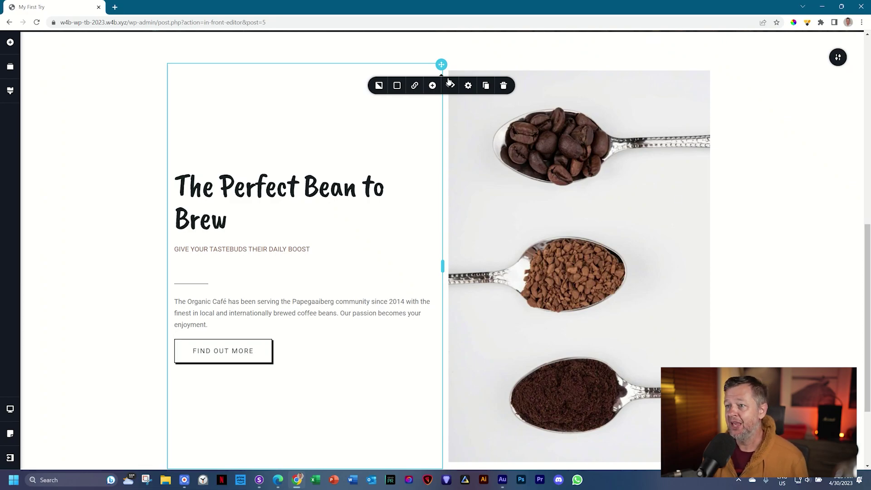
click(470, 86)
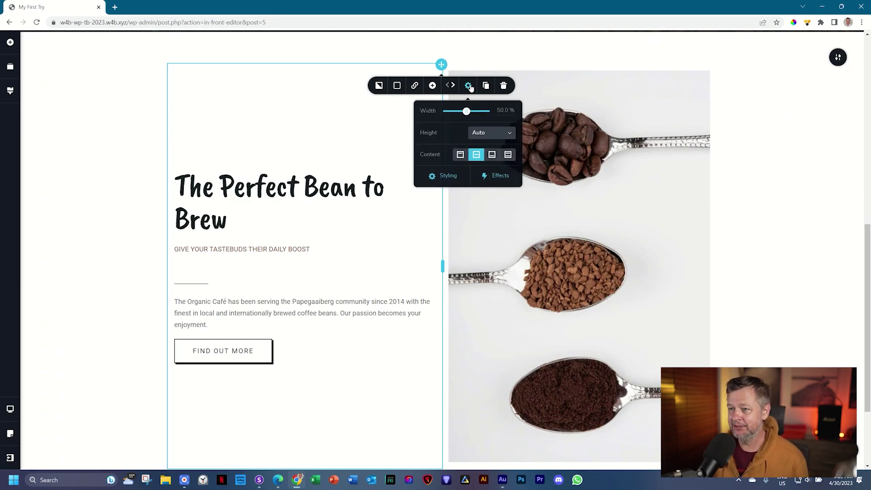
click(446, 176)
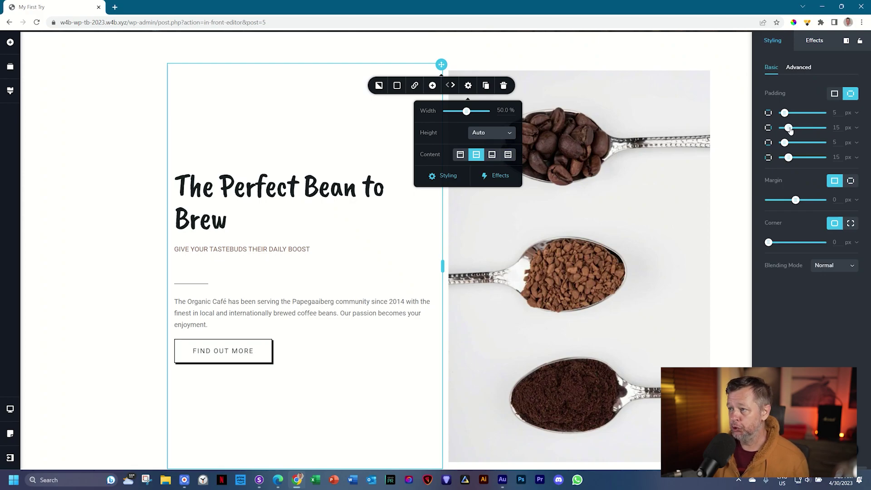
mouse_move(789, 127)
mouse_down()
mouse_move(866, 127)
mouse_move(750, 132)
mouse_move(861, 133)
mouse_move(788, 131)
mouse_up()
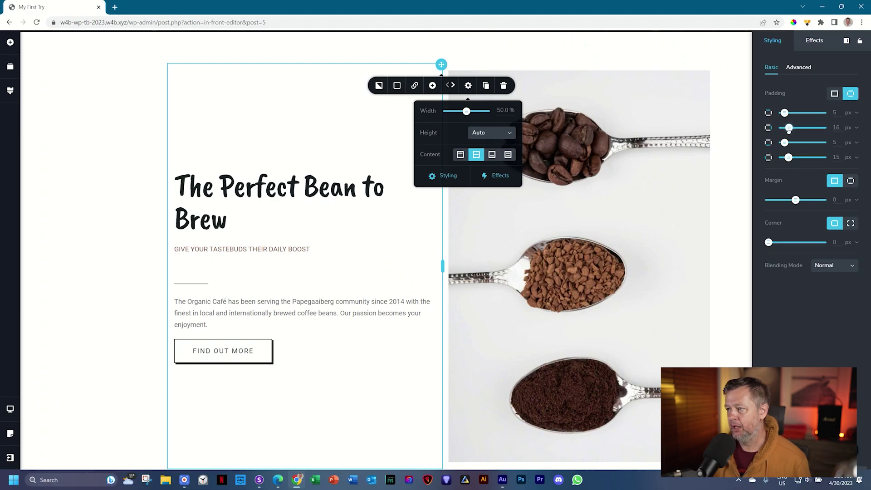
click(834, 128)
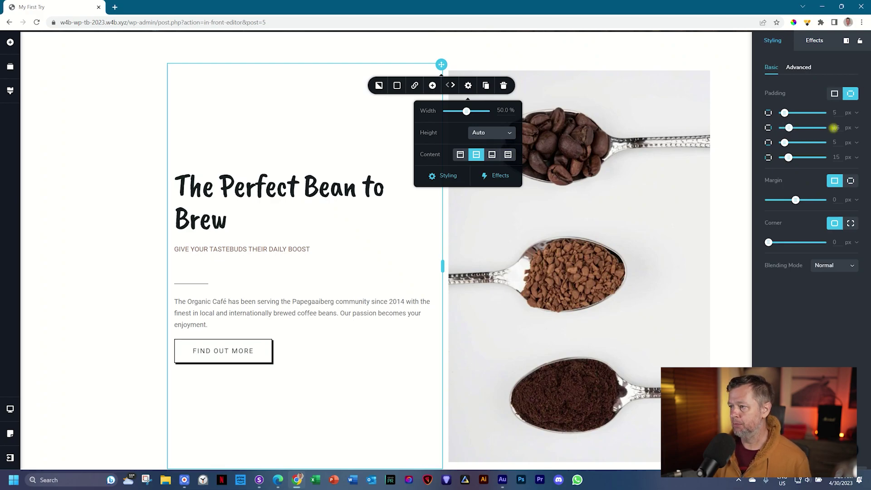
text(5)
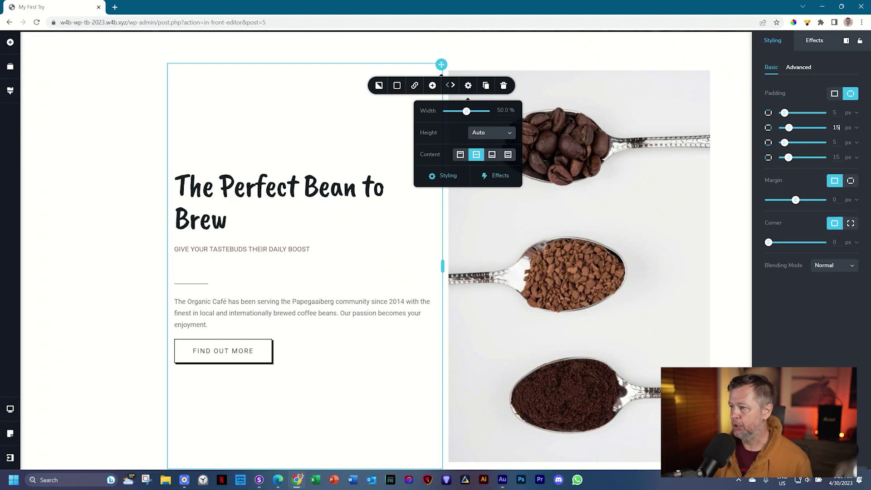
click(856, 128)
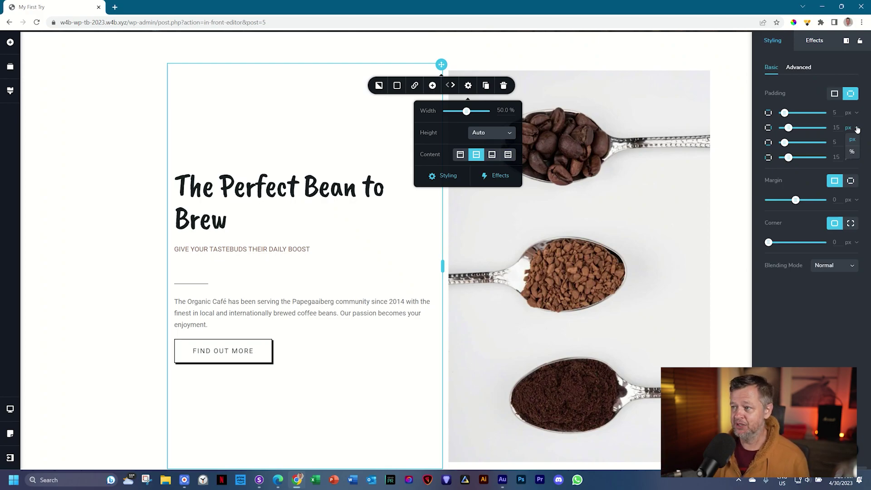
click(851, 151)
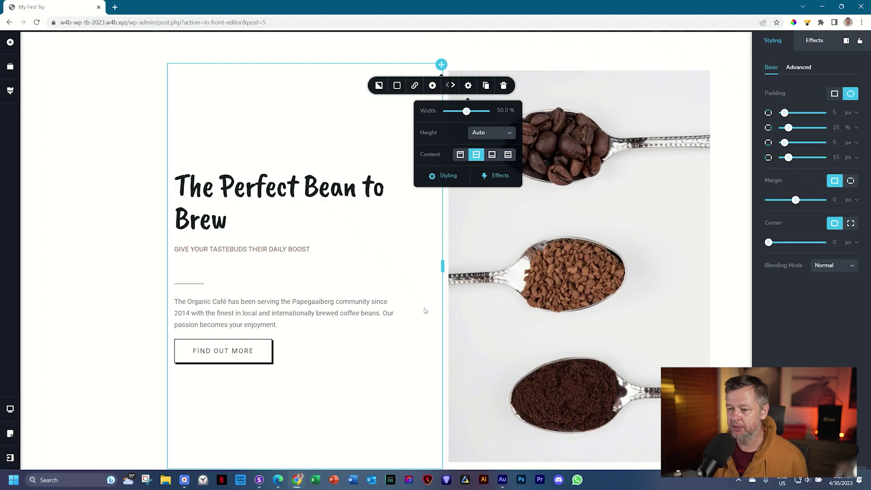
click(740, 223)
scroll(737, 224, down, 1)
scroll(737, 225, up, 1)
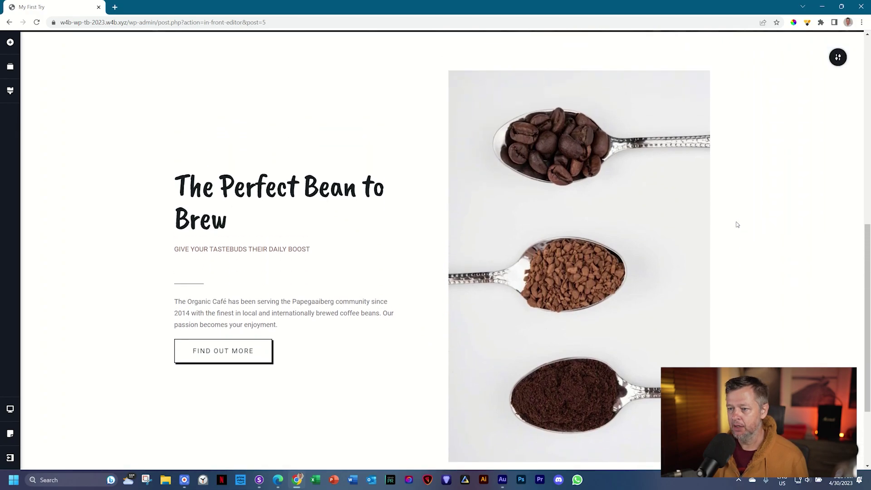
scroll(736, 225, down, 1)
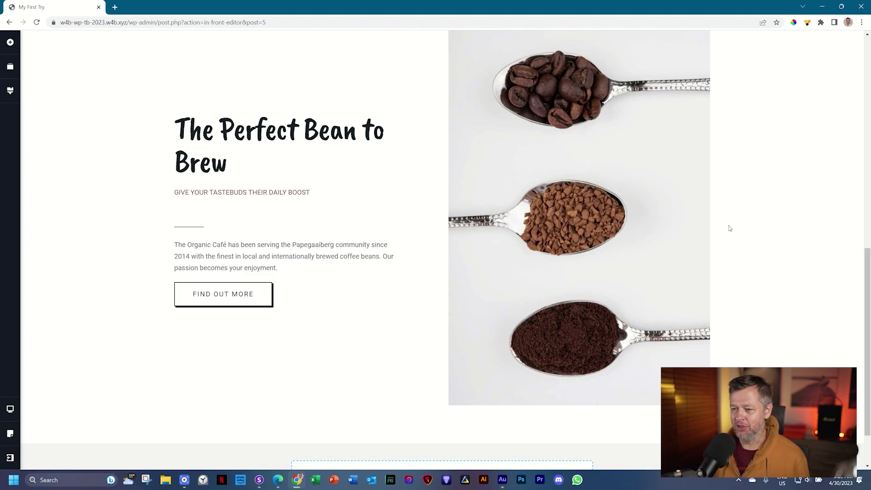
scroll(730, 228, up, 1)
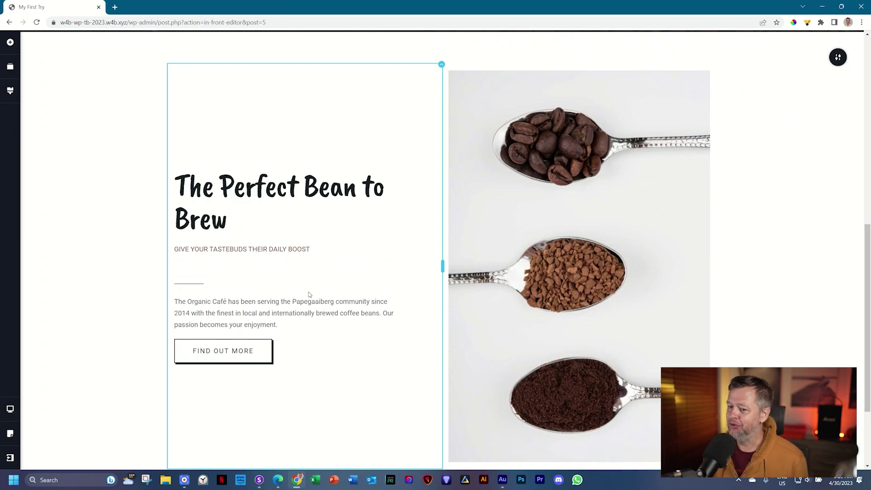
Add a spacer below the Find Out More button and increase its height to raise the text content slightly.
click(13, 45)
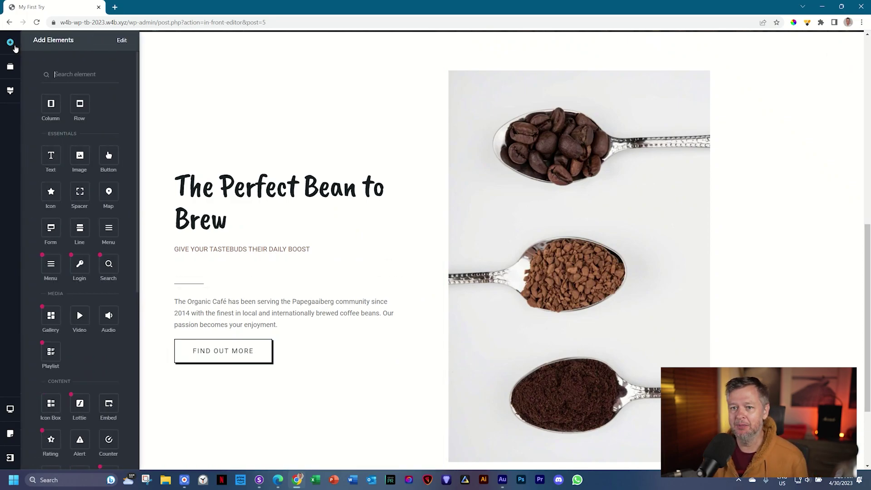
drag(90, 186, 213, 364)
scroll(544, 281, down, 1)
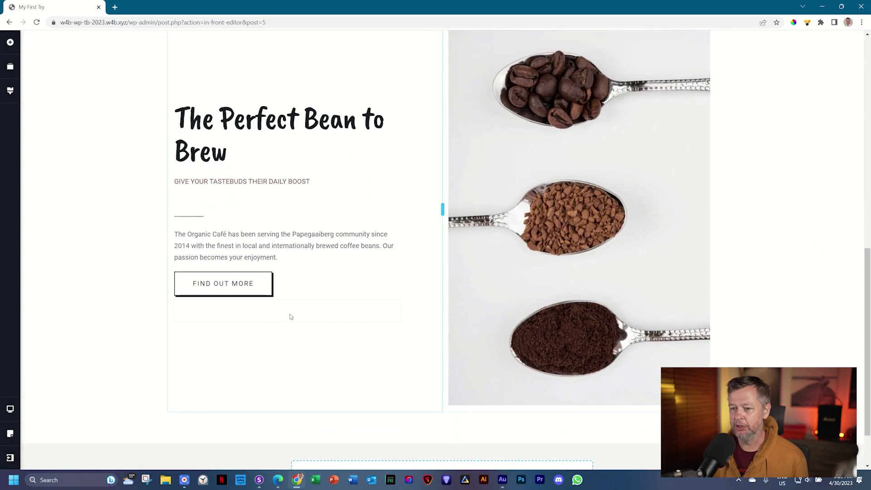
mouse_move(288, 319)
mouse_move(289, 322)
mouse_down()
mouse_move(287, 369)
mouse_move(292, 311)
mouse_move(290, 356)
mouse_move(291, 337)
mouse_up()
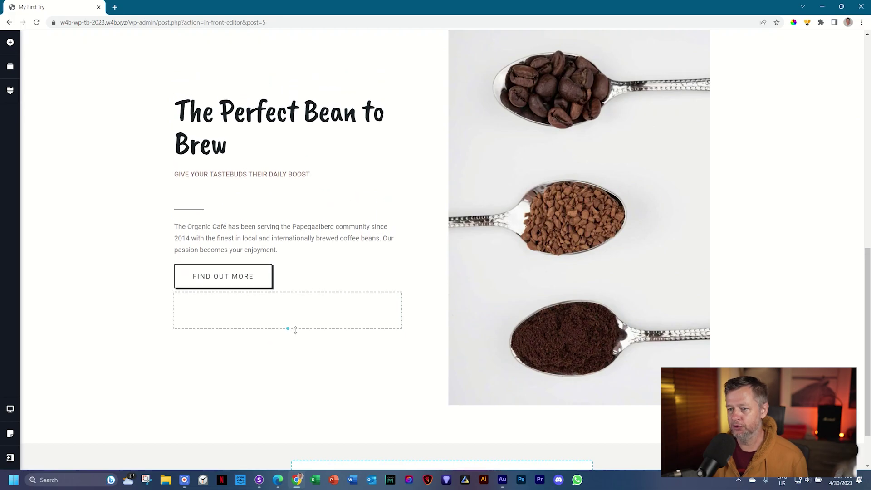
scroll(832, 273, up, 1)
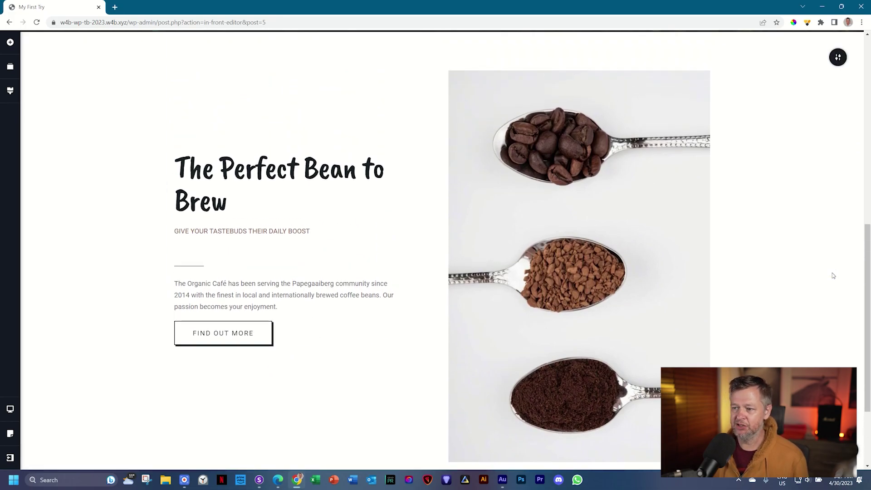
scroll(832, 276, down, 1)
scroll(832, 275, up, 1)
scroll(831, 276, down, 1)
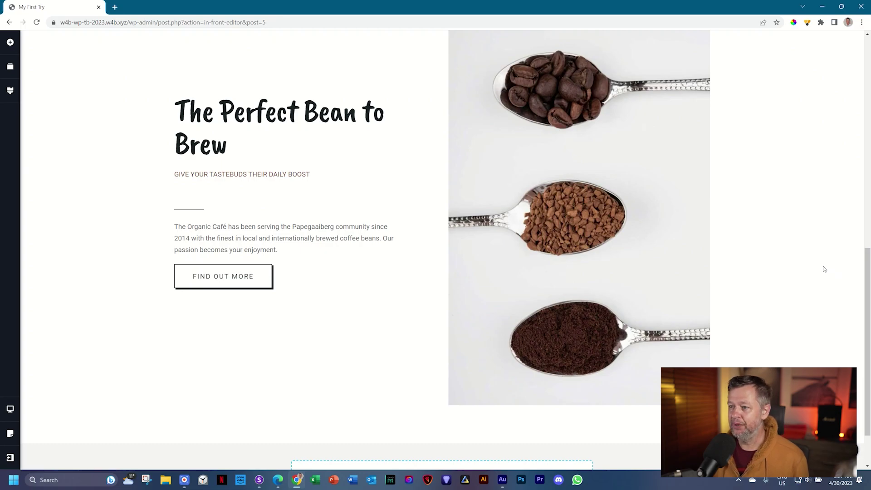
Scale the coffee spoons image down slightly within its column, keeping its proportions.
click(621, 193)
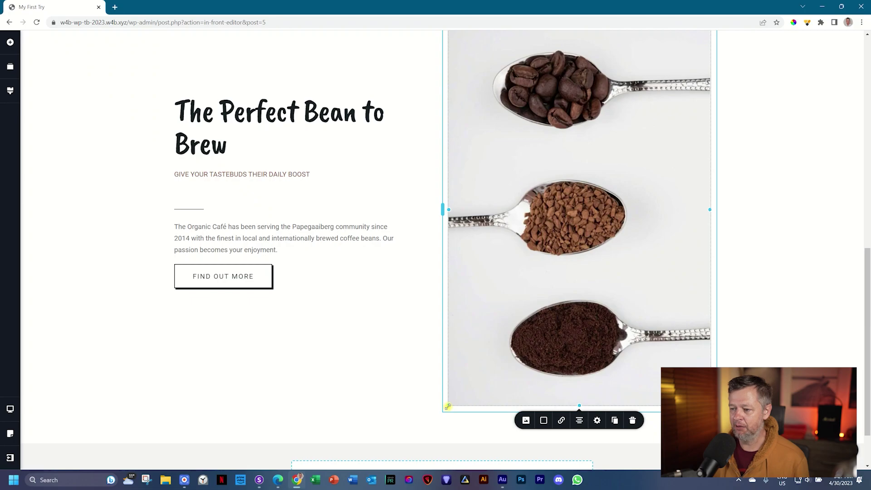
drag(447, 407, 455, 386)
click(813, 277)
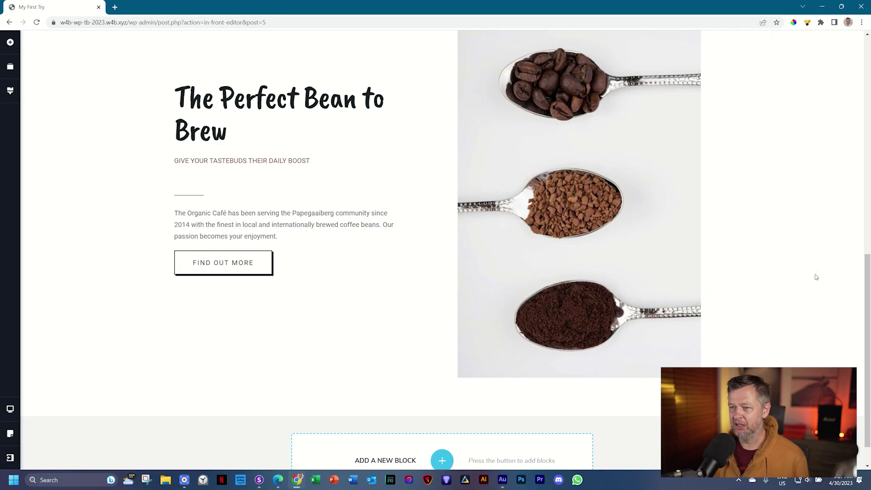
Preview the page and examine the coffee spoons section, including the Find Out More button's hover effect.
scroll(816, 276, up, 1)
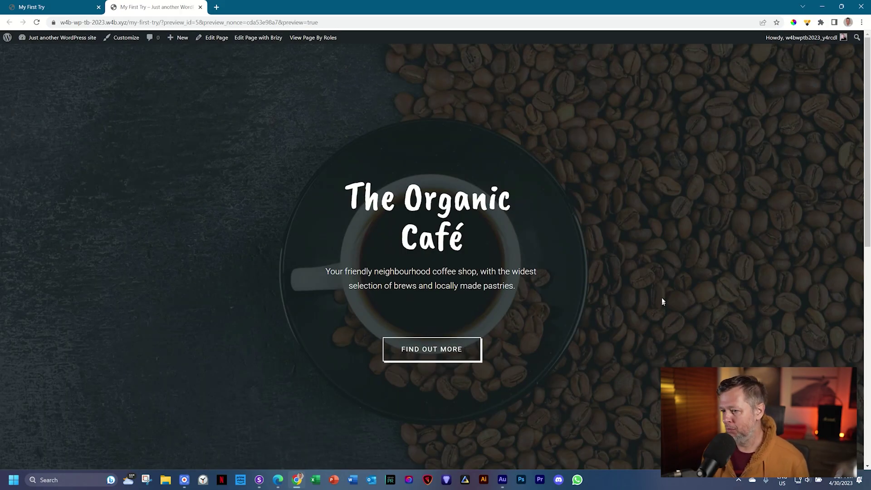
scroll(674, 270, down, 5)
scroll(674, 272, down, 5)
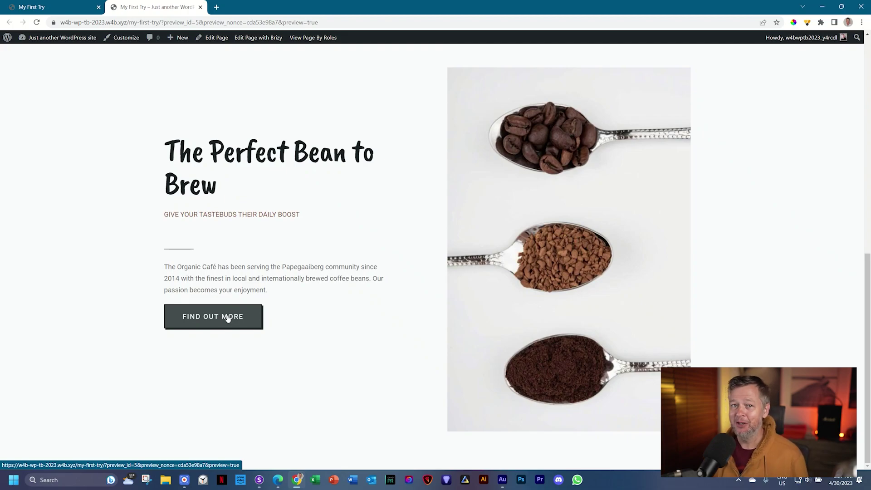
Return from the preview to the page editor and switch the layout to tablet view.
scroll(228, 318, up, 10)
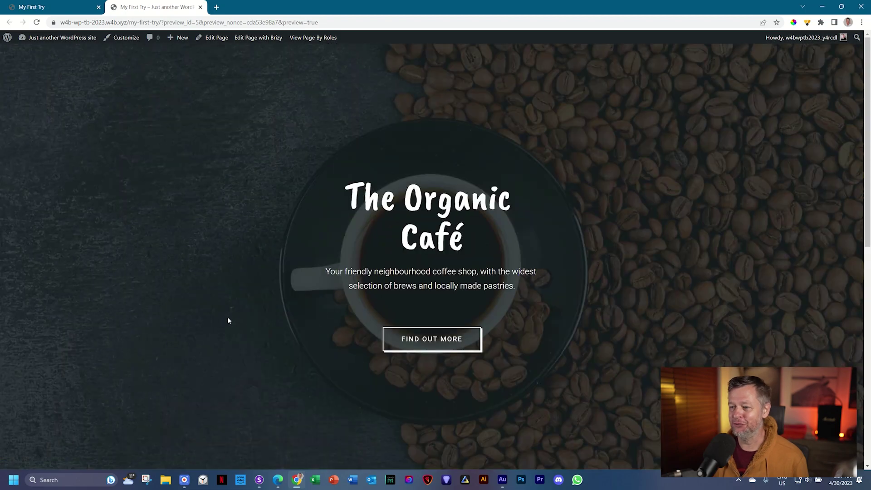
click(69, 8)
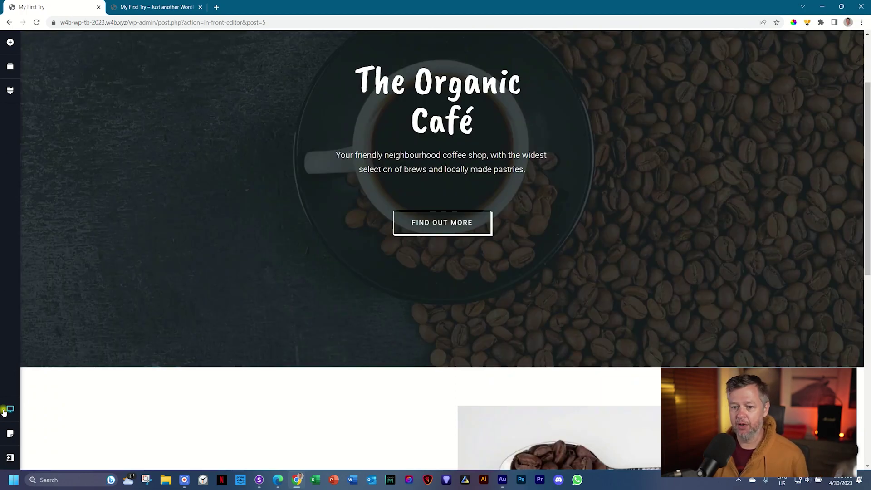
click(8, 410)
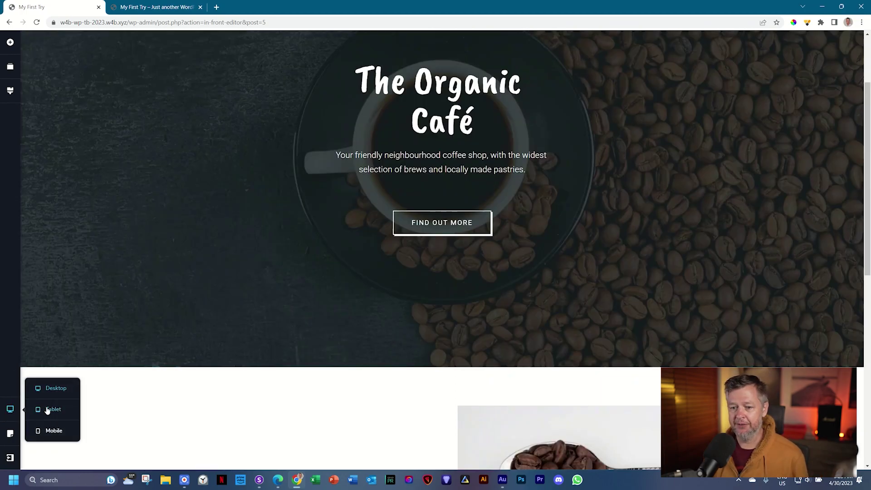
click(48, 410)
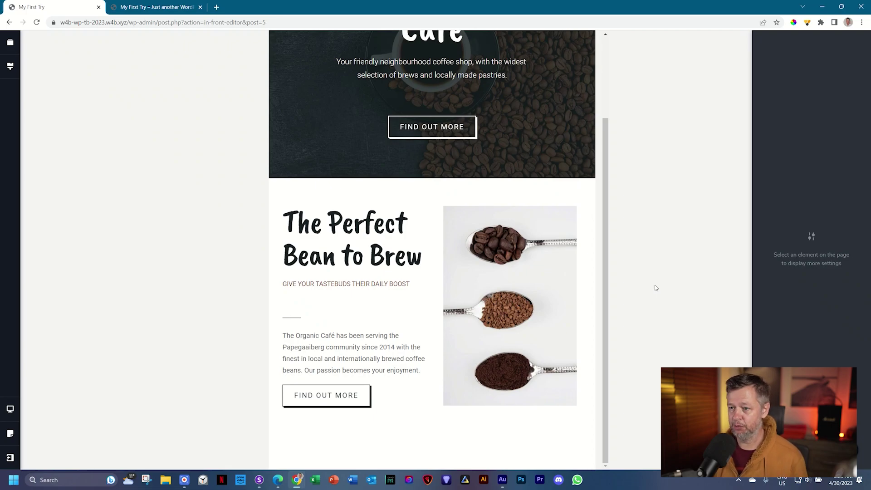
Set the font size of the "The Perfect Bean to Brew" heading to 54 px for tablet.
click(346, 236)
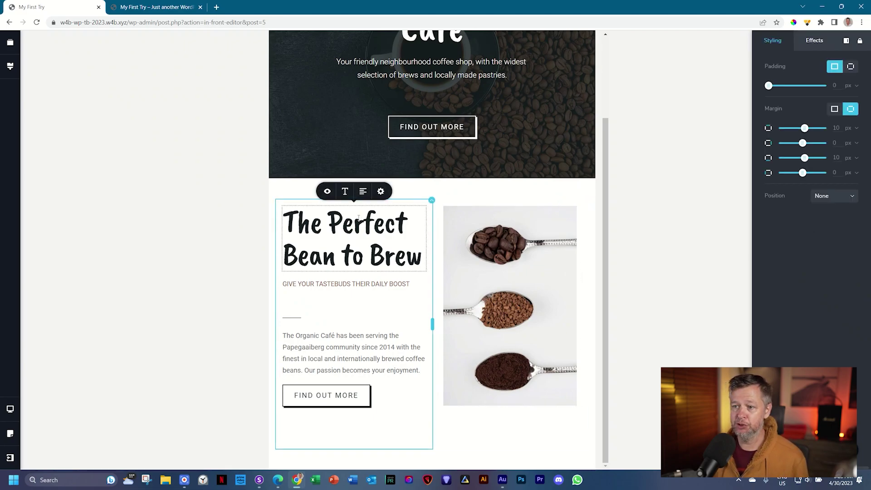
click(345, 193)
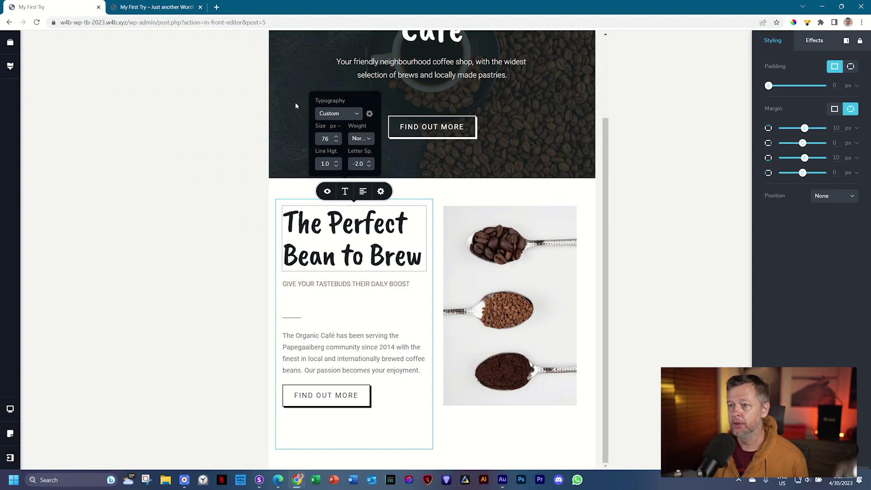
click(336, 142)
click(336, 142)
click(336, 141)
click(336, 142)
click(336, 142)
click(336, 141)
click(336, 141)
click(336, 149)
click(336, 149)
click(336, 148)
click(336, 148)
click(336, 148)
click(336, 148)
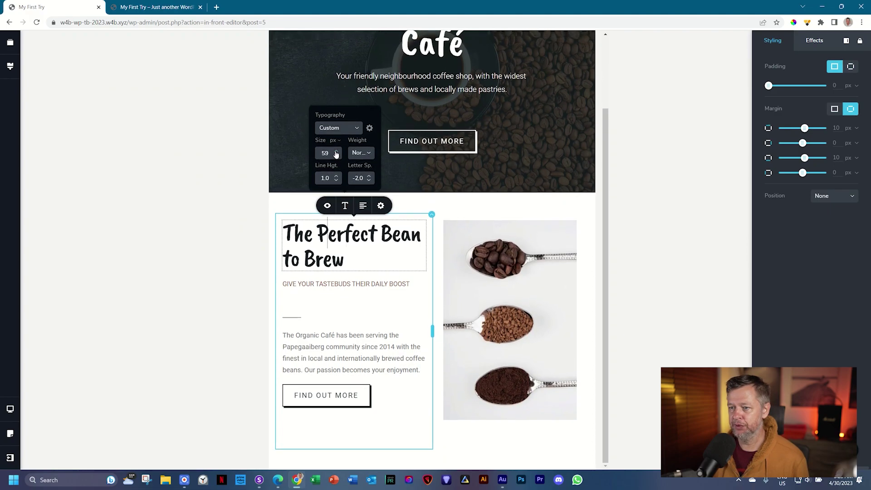
click(335, 148)
click(336, 156)
click(336, 157)
click(336, 156)
click(336, 156)
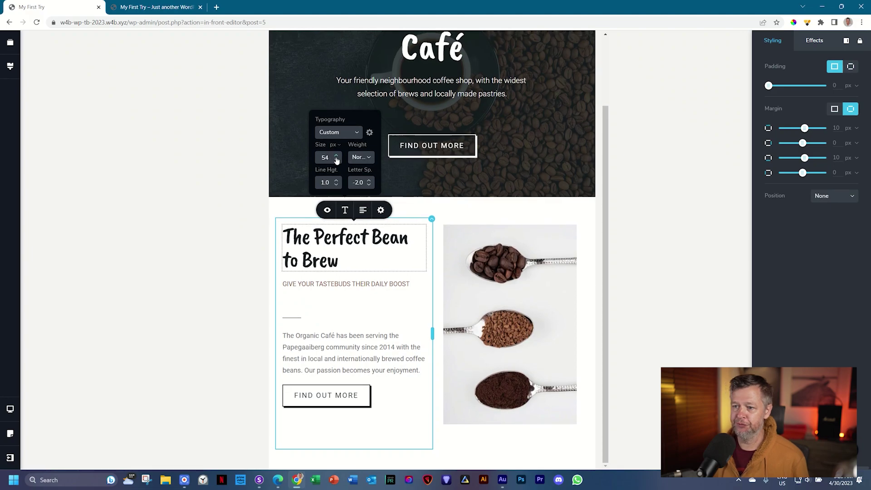
Increase the tablet font size of the "Give your tastebuds their daily boost" tagline by 1 px and shorten the spacer below it.
click(331, 284)
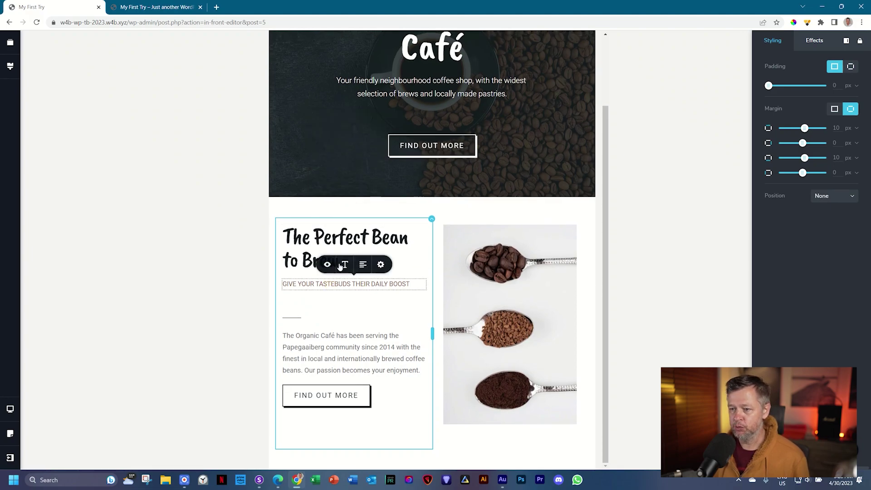
click(345, 265)
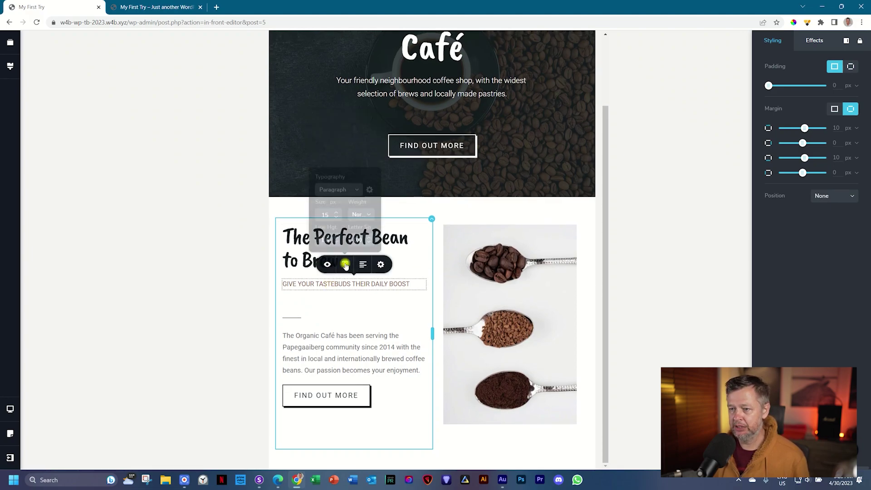
click(336, 210)
click(355, 307)
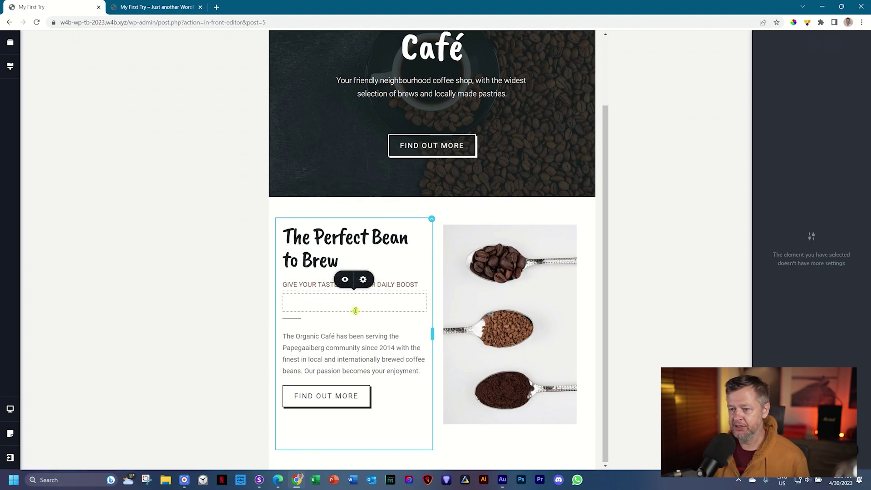
click(355, 307)
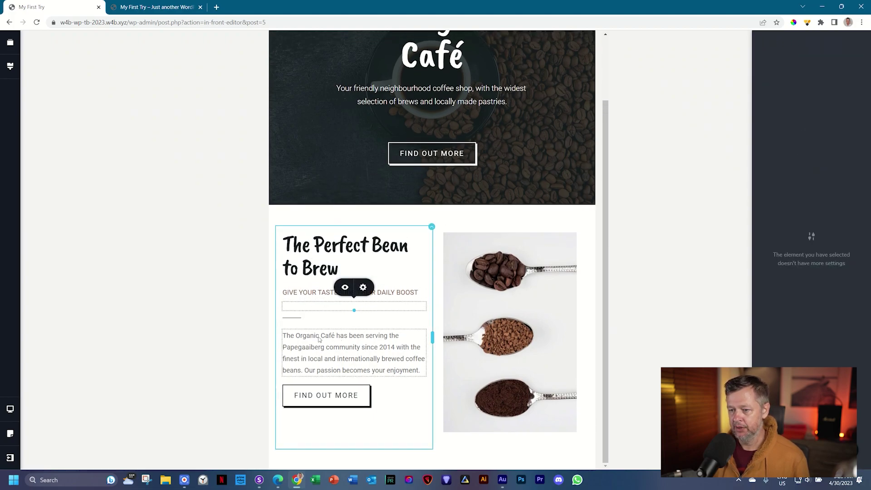
click(345, 312)
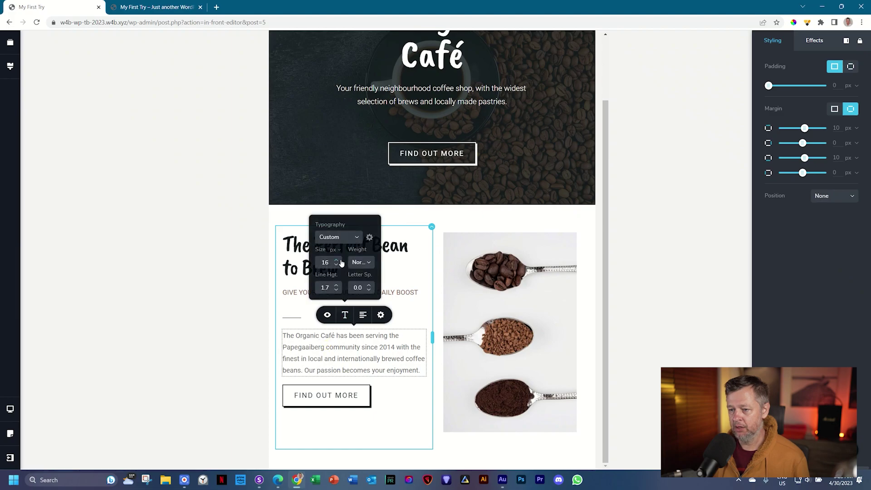
click(397, 395)
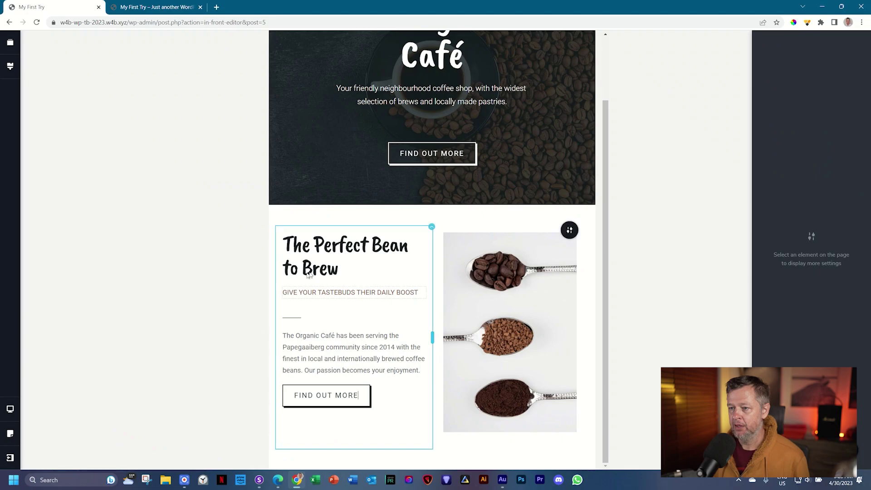
click(431, 228)
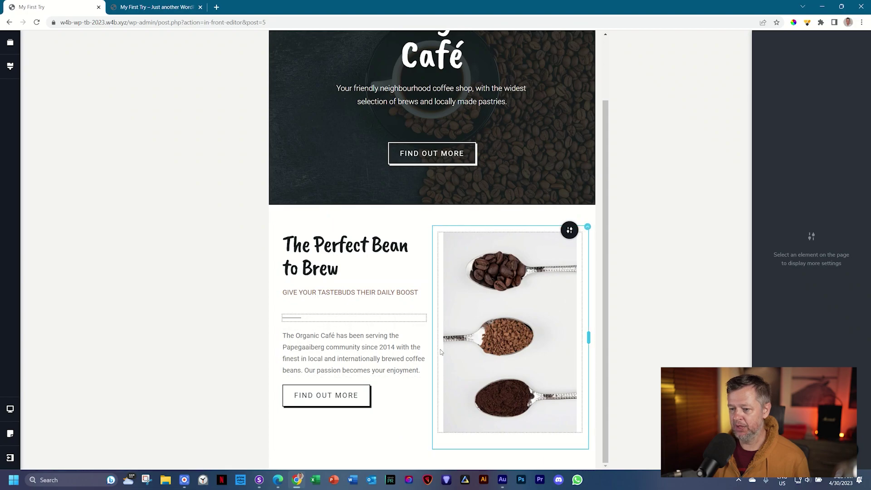
Try different heights for the spacer below the Find Out More button and disable the spacer on tablet.
click(337, 429)
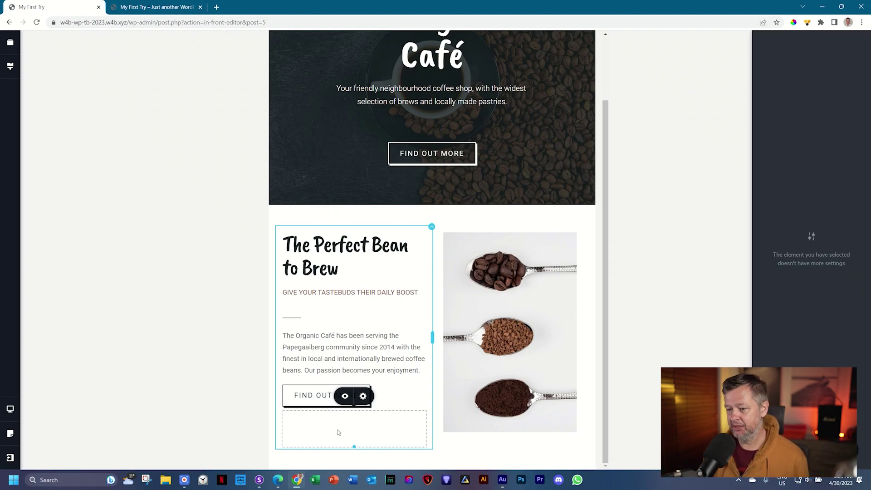
mouse_move(353, 443)
mouse_down()
mouse_move(354, 456)
mouse_move(353, 435)
mouse_up()
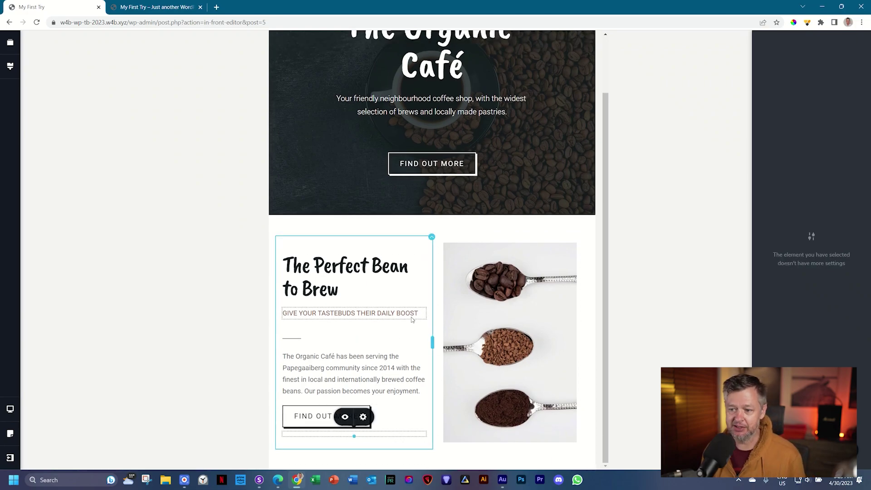
mouse_move(353, 436)
mouse_down()
mouse_move(352, 458)
mouse_move(355, 449)
mouse_up()
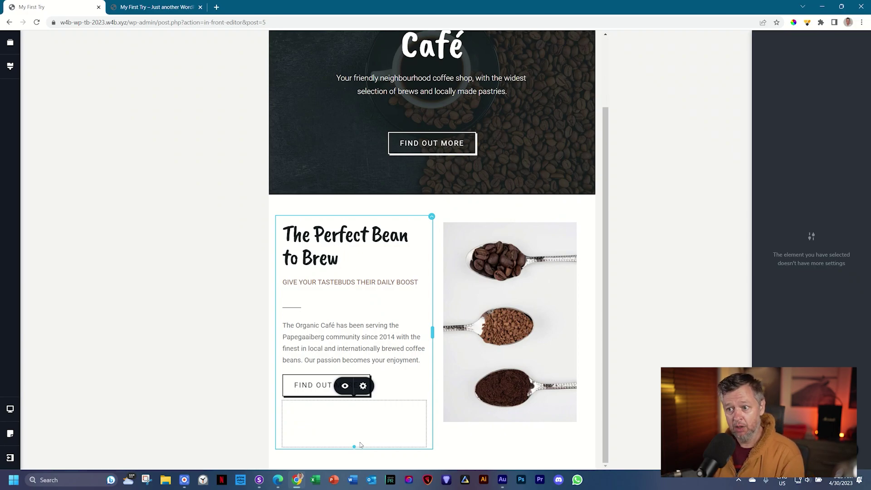
click(345, 387)
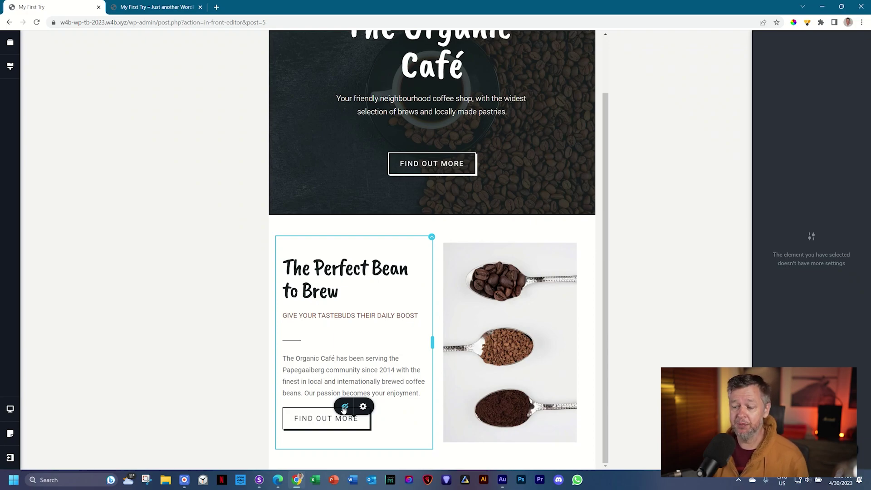
Check the spacer below the Find Out More button in desktop view and return to tablet view.
click(10, 409)
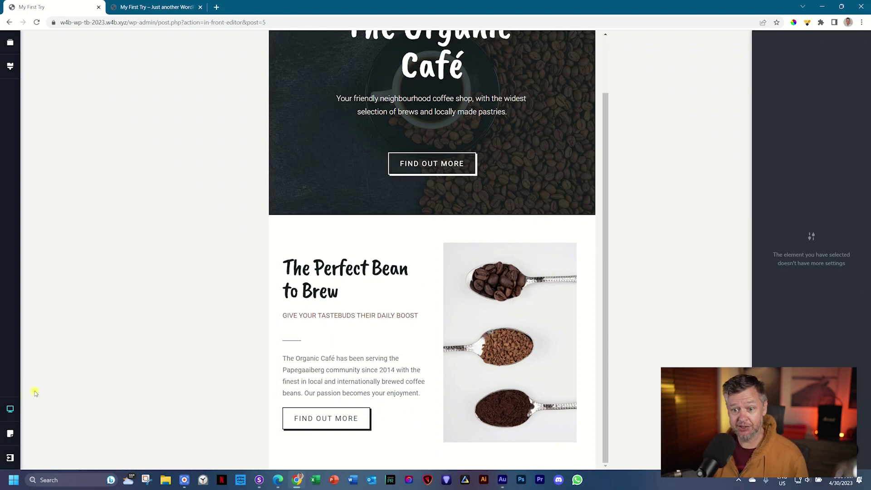
click(49, 386)
scroll(398, 350, down, 8)
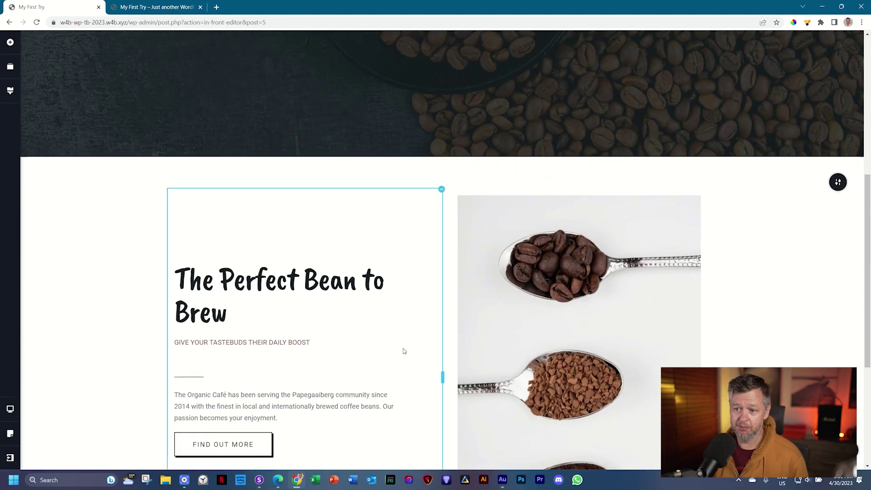
click(263, 325)
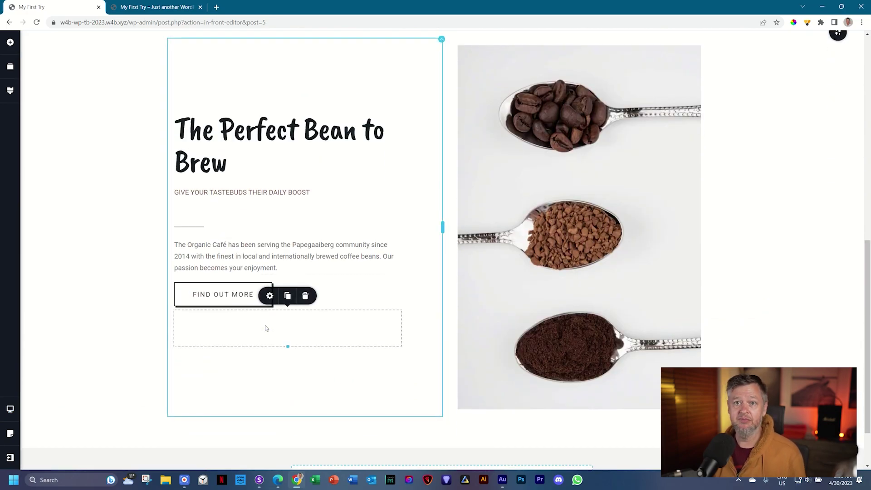
click(10, 408)
click(49, 406)
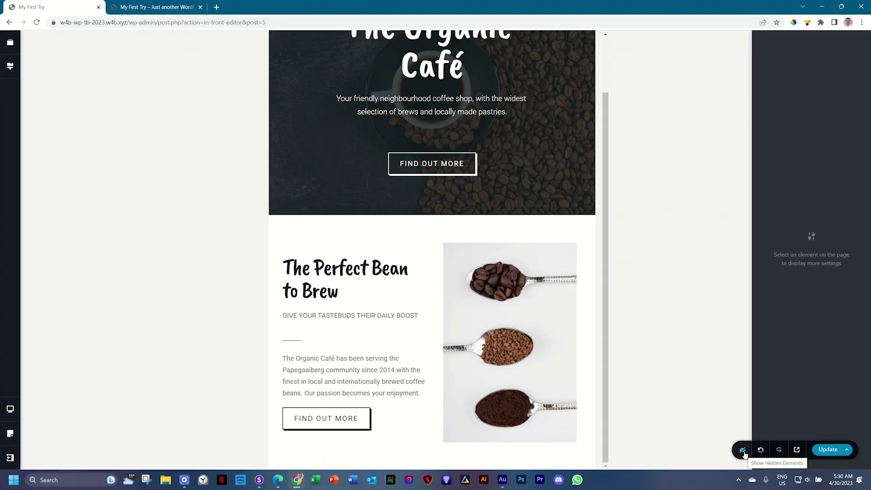
Show the hidden elements in tablet view, inspect the spacer below the Find Out More button, and conceal the hidden elements again.
click(743, 452)
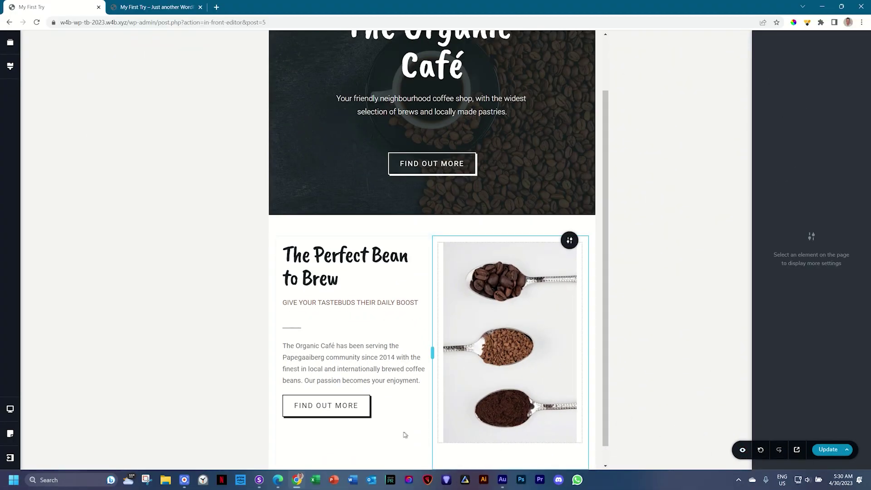
scroll(376, 433, down, 1)
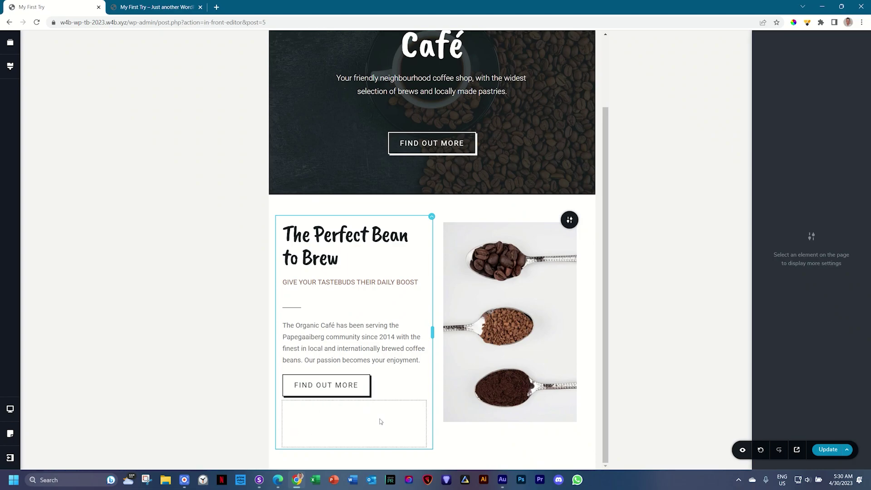
click(348, 422)
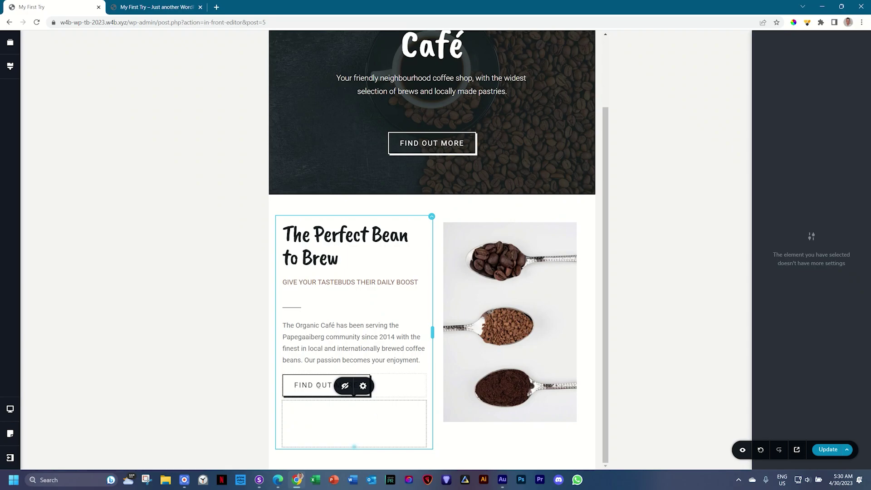
click(346, 387)
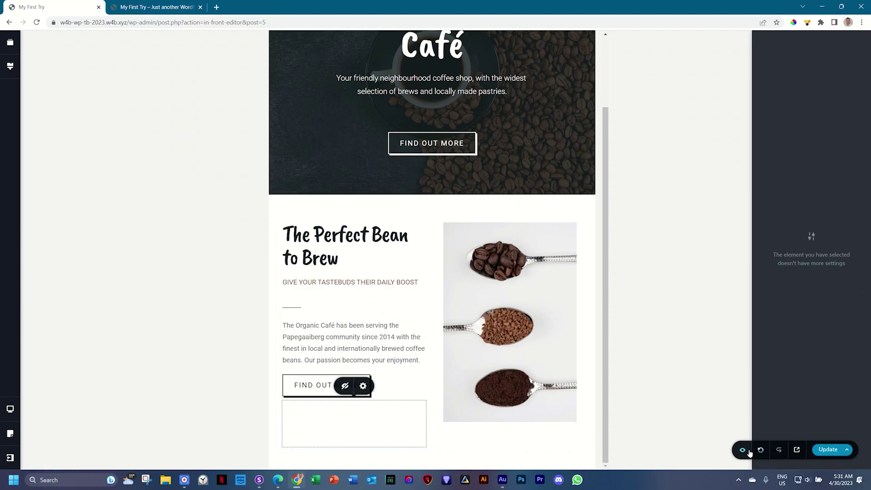
click(742, 450)
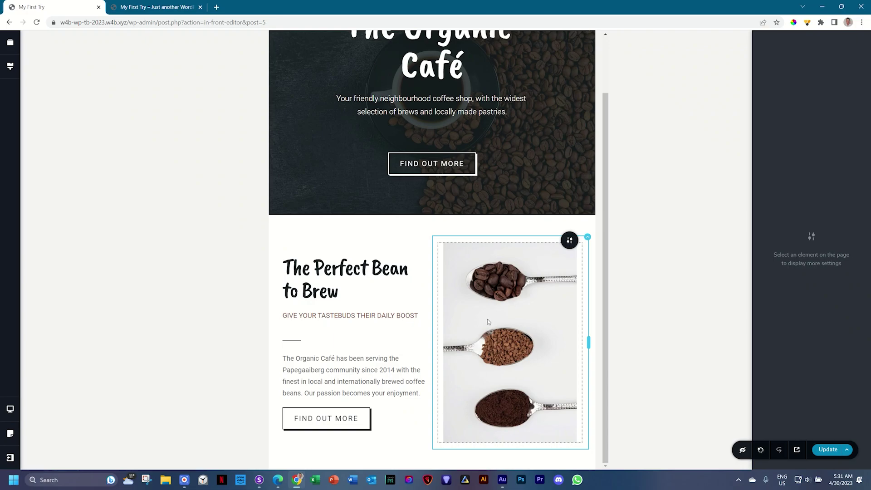
Switch to mobile view and reduce the heading's font size until "The Perfect Bean to" fits on its first line.
click(10, 408)
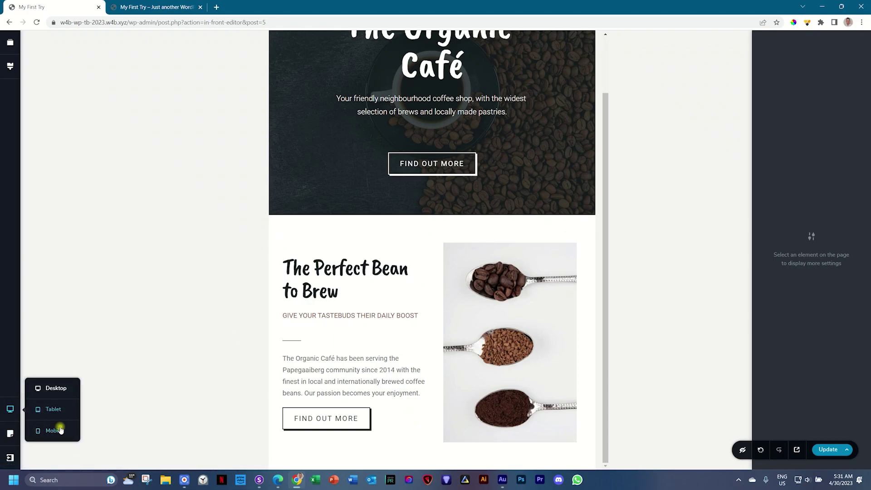
click(61, 429)
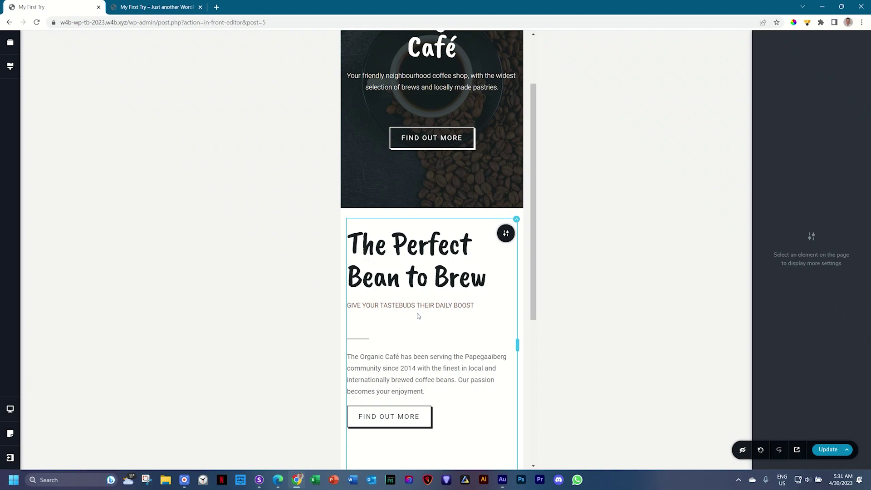
click(428, 251)
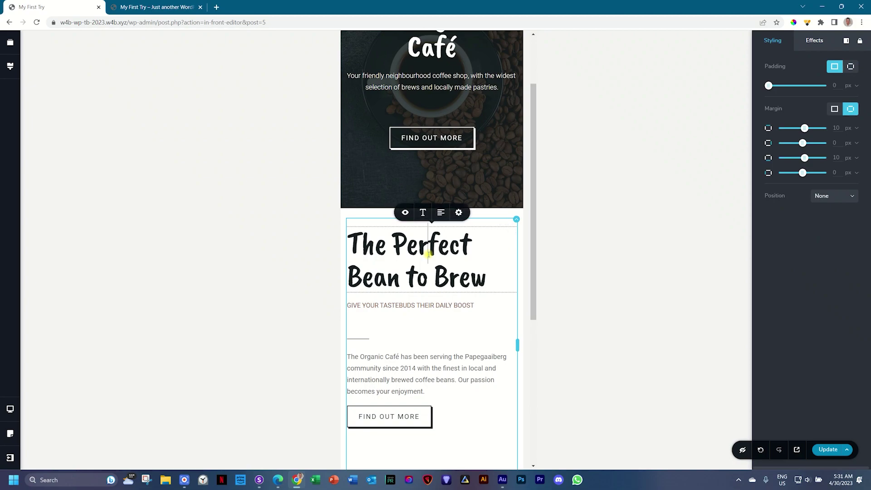
click(424, 212)
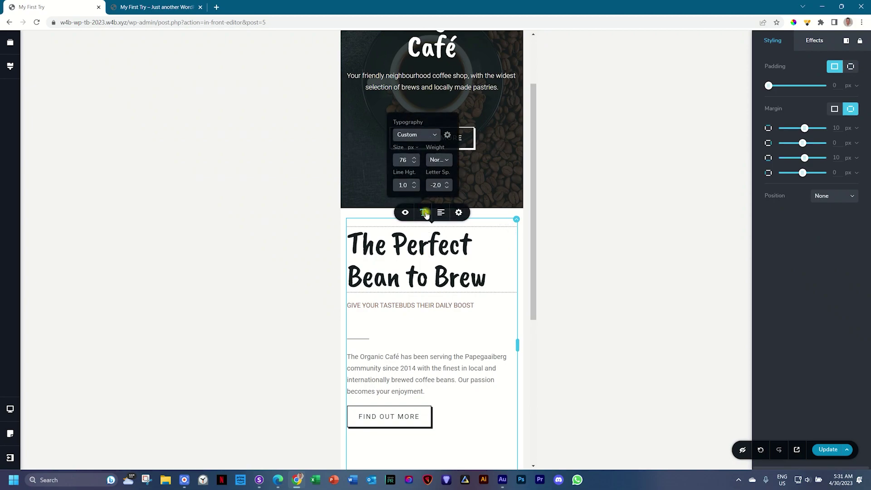
drag(415, 163, 416, 163)
click(416, 164)
click(416, 163)
click(414, 164)
click(415, 163)
click(414, 164)
click(414, 164)
click(414, 164)
click(414, 164)
Shorten the spacer between the tagline and the divider line slightly in the mobile layout.
drag(530, 255, 532, 283)
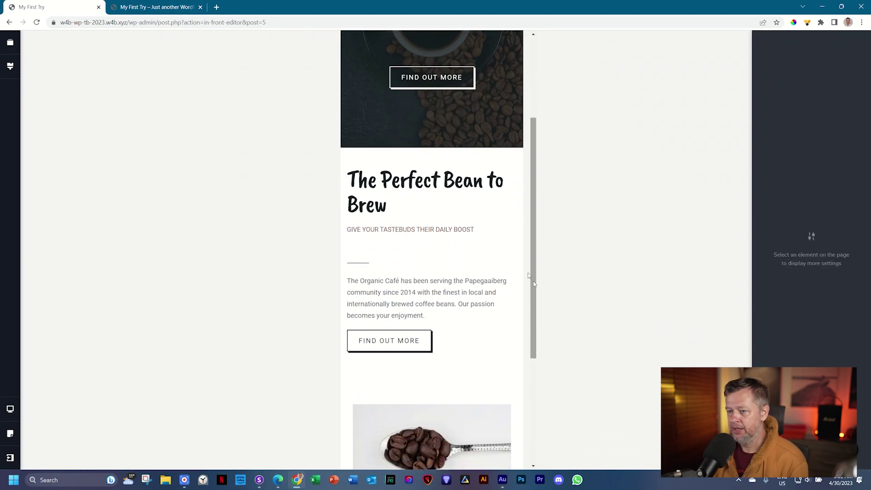
click(389, 247)
mouse_move(432, 255)
mouse_down()
mouse_move(432, 245)
mouse_move(431, 258)
mouse_up()
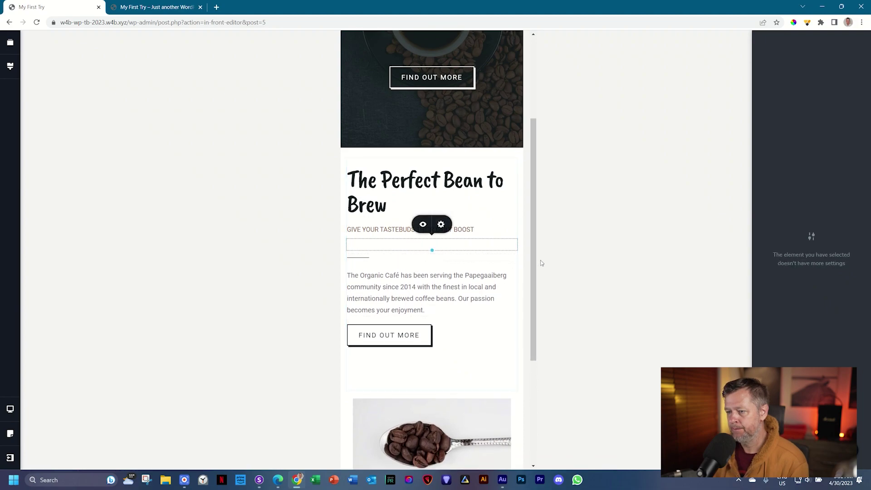
drag(533, 258, 534, 305)
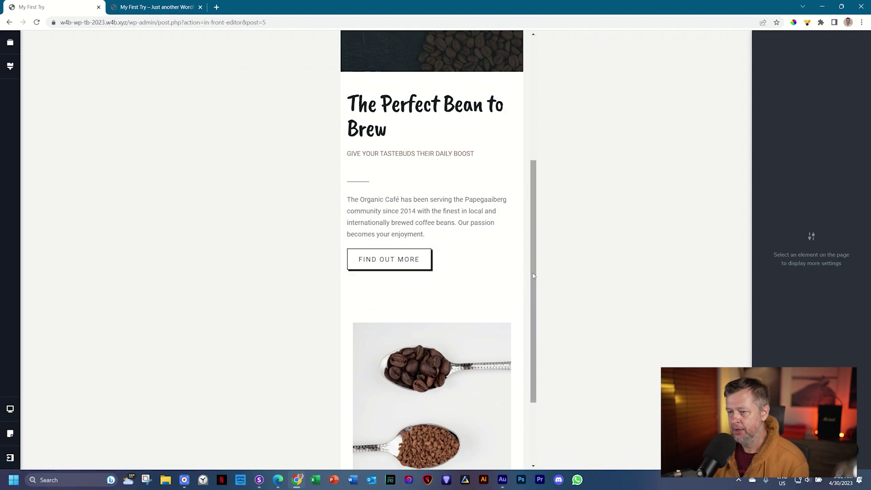
Shorten the spacer below the section's Find Out More button in the mobile layout to bring the image closer.
drag(533, 272, 532, 289)
click(434, 270)
click(430, 273)
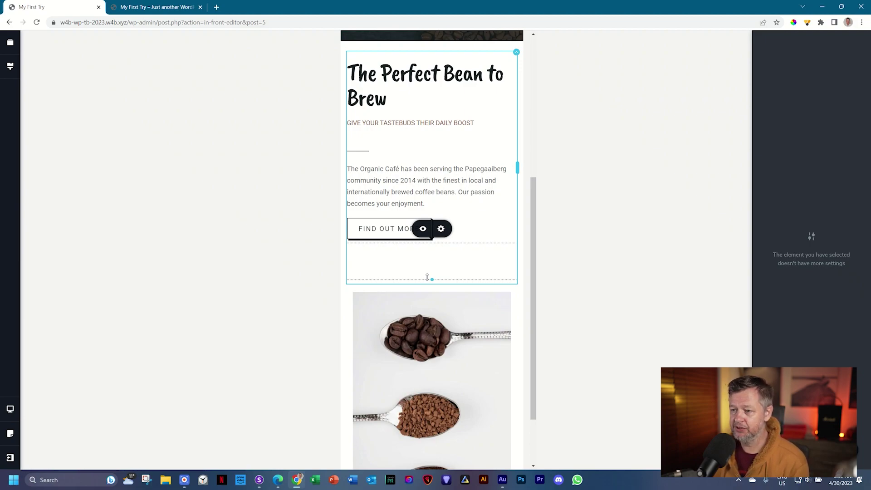
mouse_move(429, 278)
mouse_down()
mouse_move(429, 260)
mouse_move(429, 267)
mouse_up()
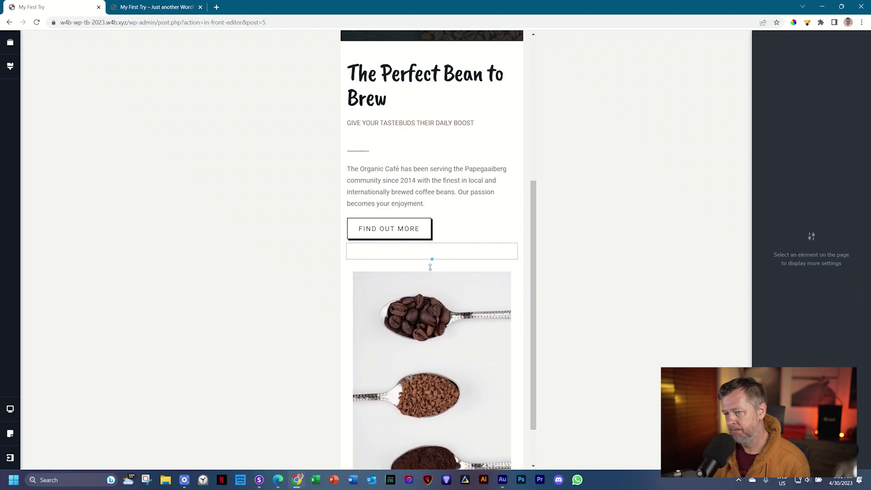
Enlarge the coffee spoons image in the mobile layout until it fills the full width of its column.
scroll(538, 336, down, 1)
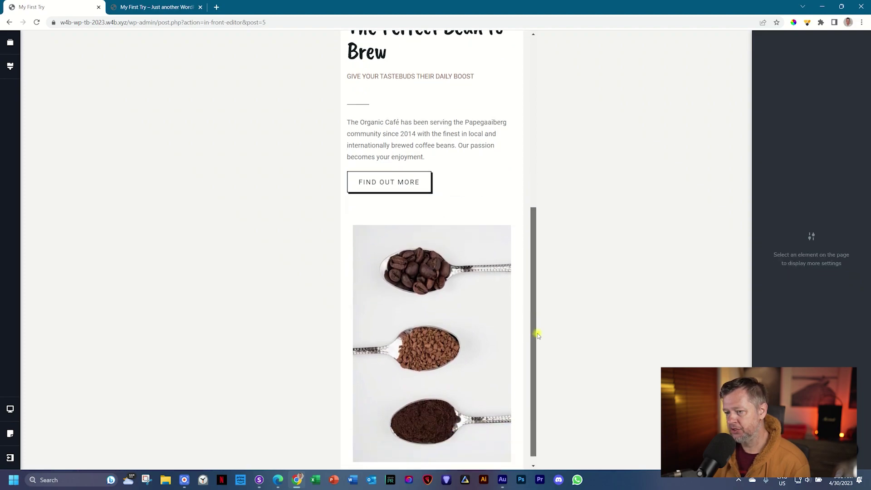
scroll(538, 335, down, 1)
click(463, 309)
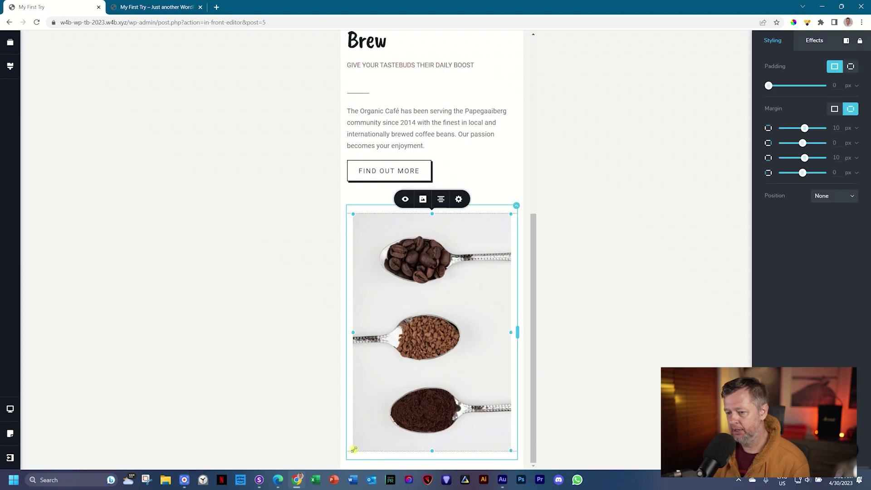
drag(351, 451, 328, 475)
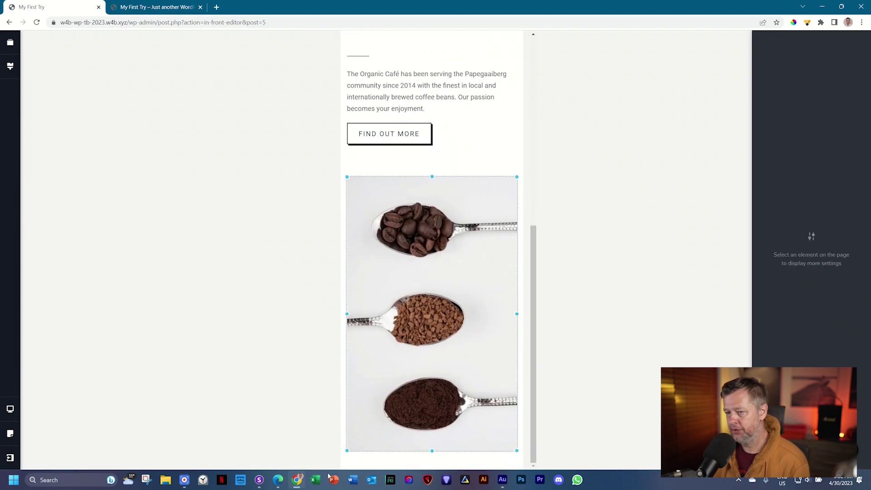
Review the mobile layout from the coffee spoons image up to the hero section.
drag(535, 233, 539, 179)
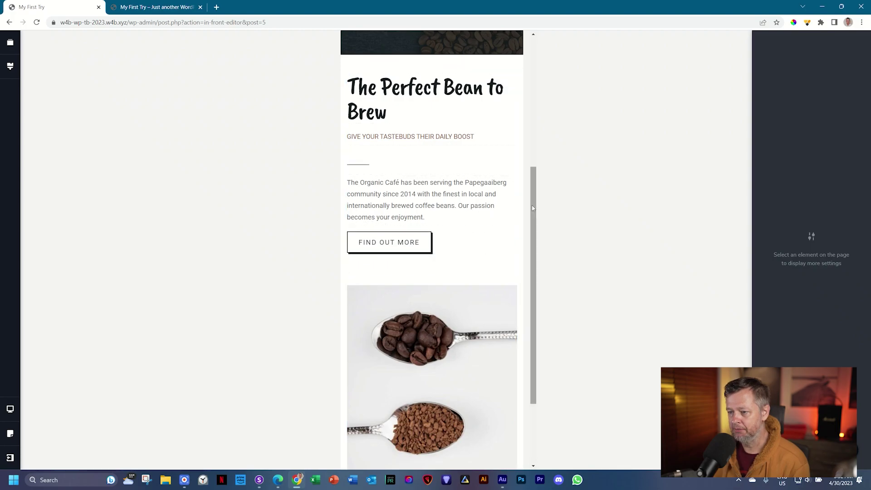
scroll(522, 338, down, 3)
scroll(522, 338, up, 7)
scroll(528, 86, down, 7)
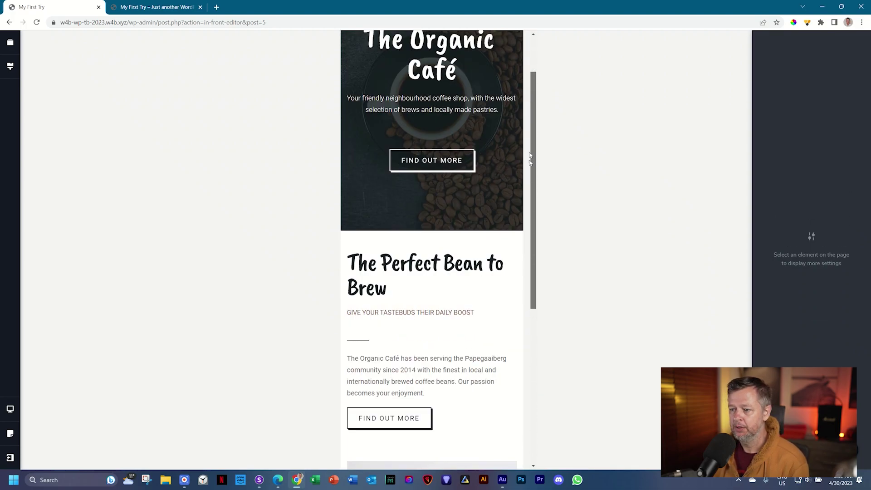
scroll(537, 73, up, 8)
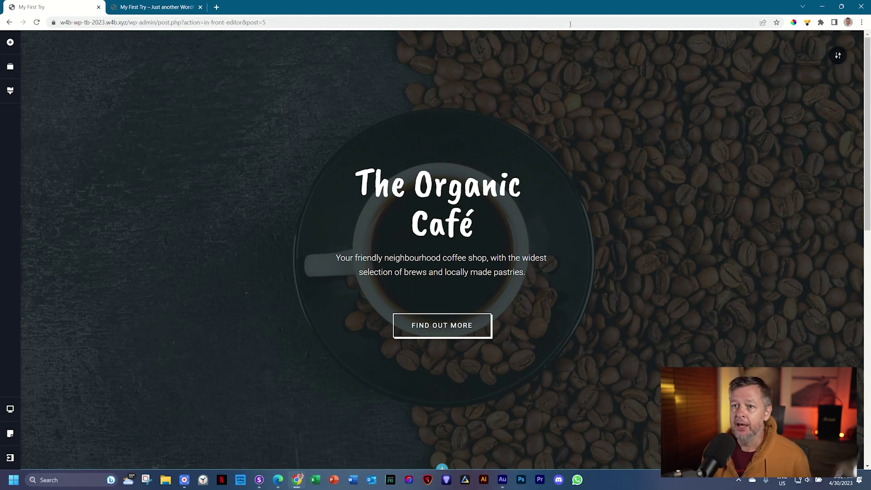
Reload the page preview in the other browser tab and check the new café section at desktop width.
click(168, 3)
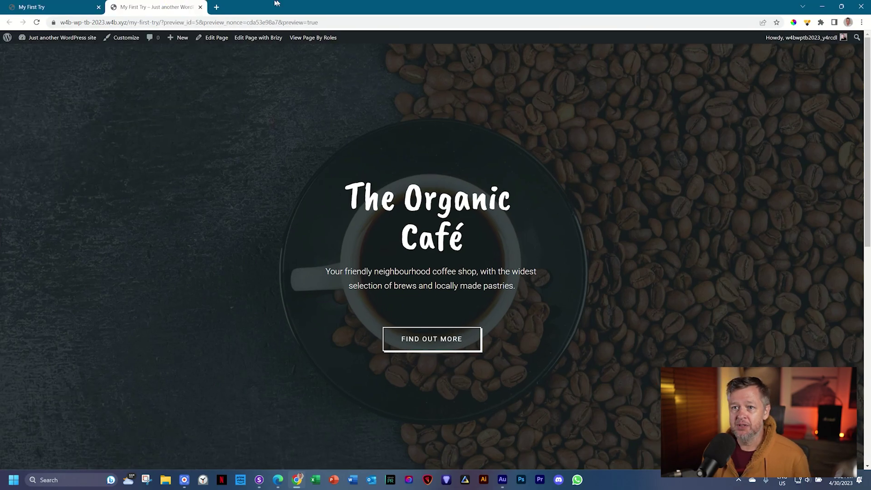
click(36, 22)
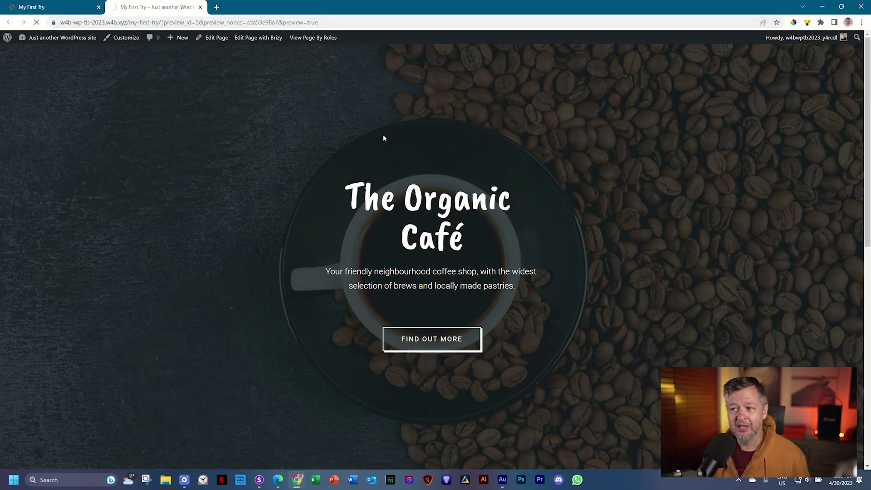
scroll(428, 159, down, 10)
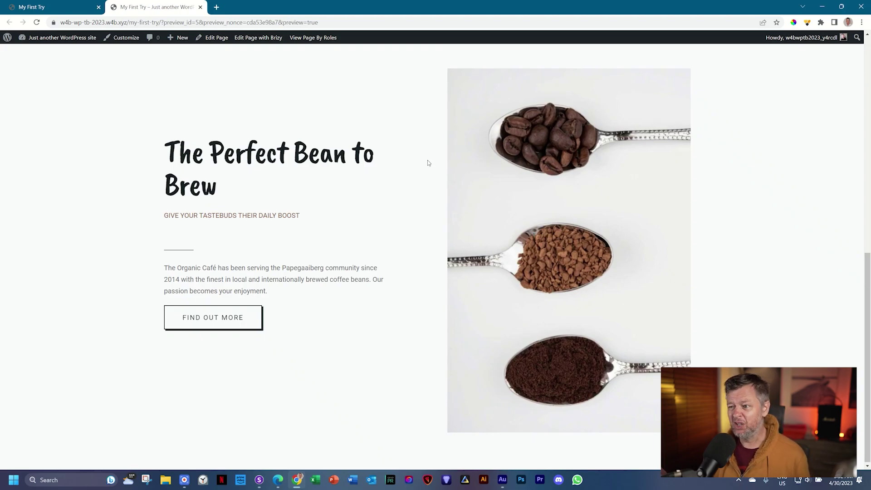
Open the browser's developer tools, emulate an iPad Air and inspect the hero and two-column sections.
key(F12)
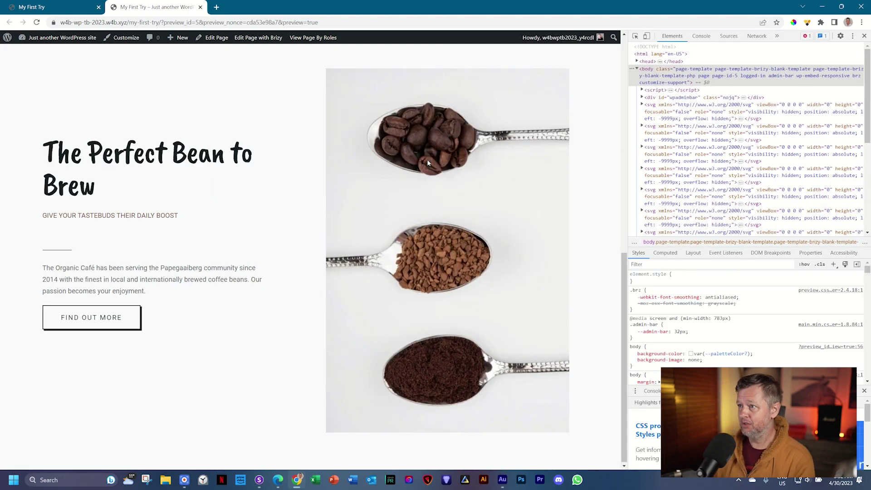
click(647, 37)
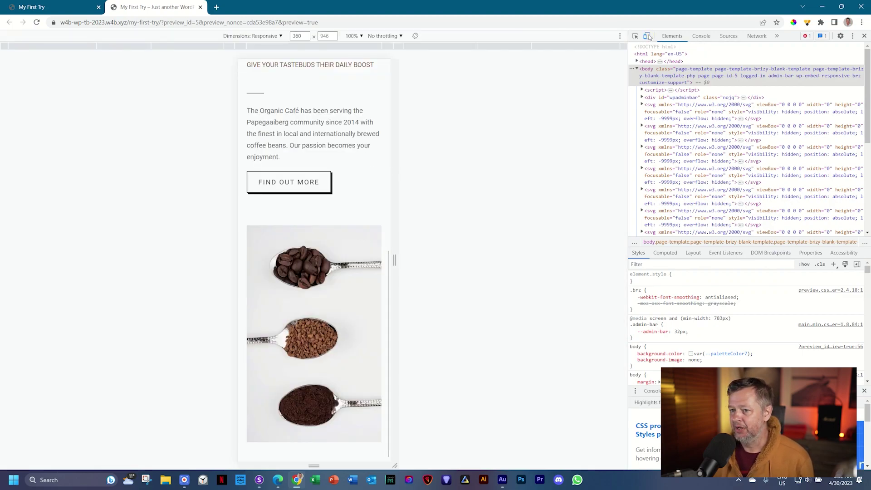
click(278, 36)
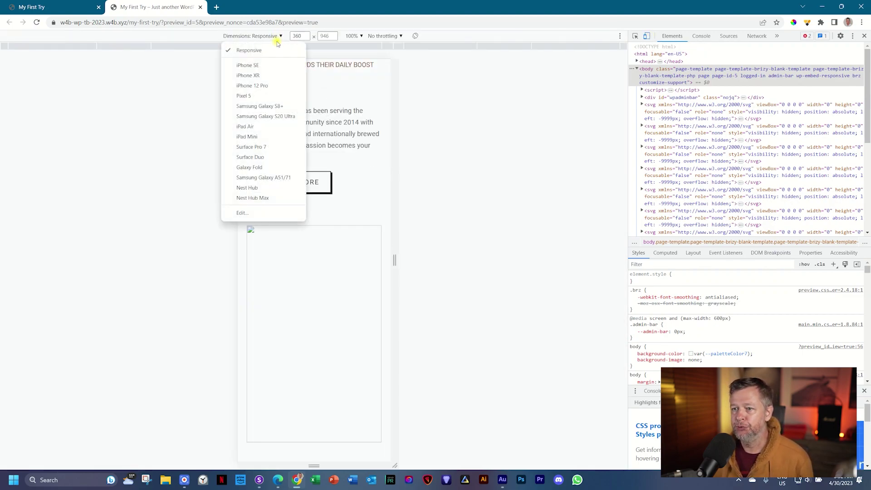
click(263, 129)
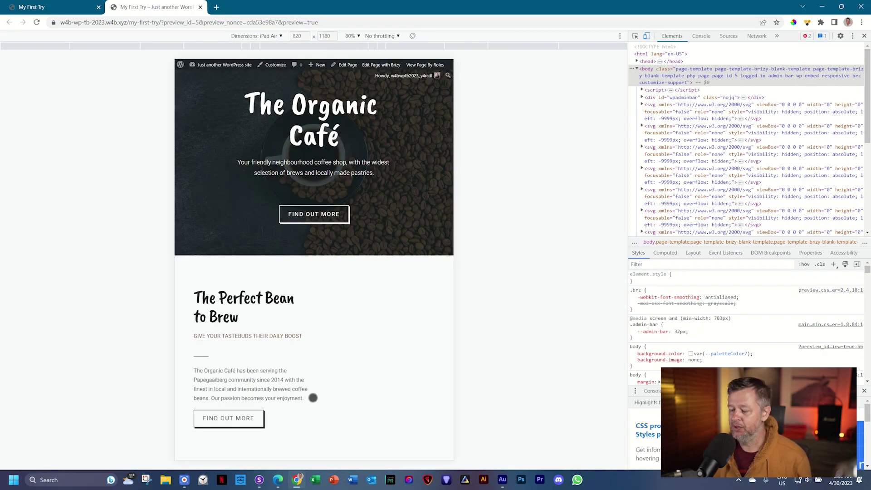
scroll(270, 359, up, 1)
scroll(270, 360, down, 1)
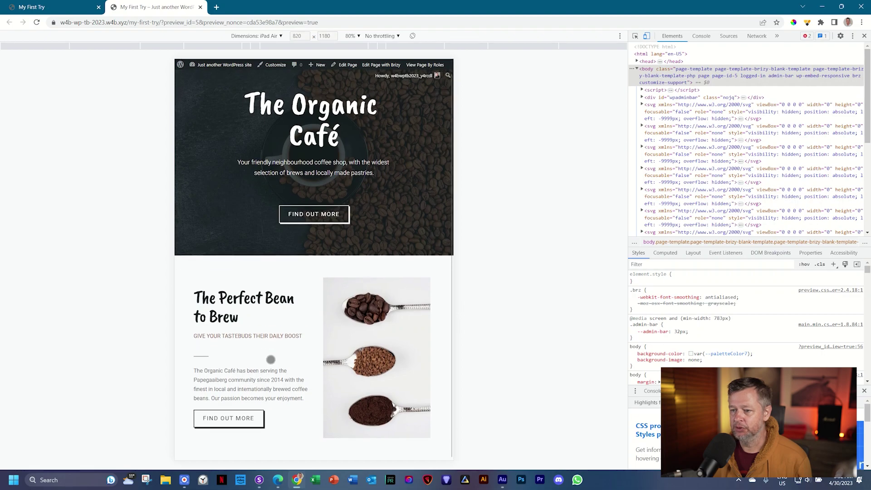
Emulate a Samsung Galaxy S20 Ultra and inspect the whole page from the hero to the coffee spoons image.
click(244, 37)
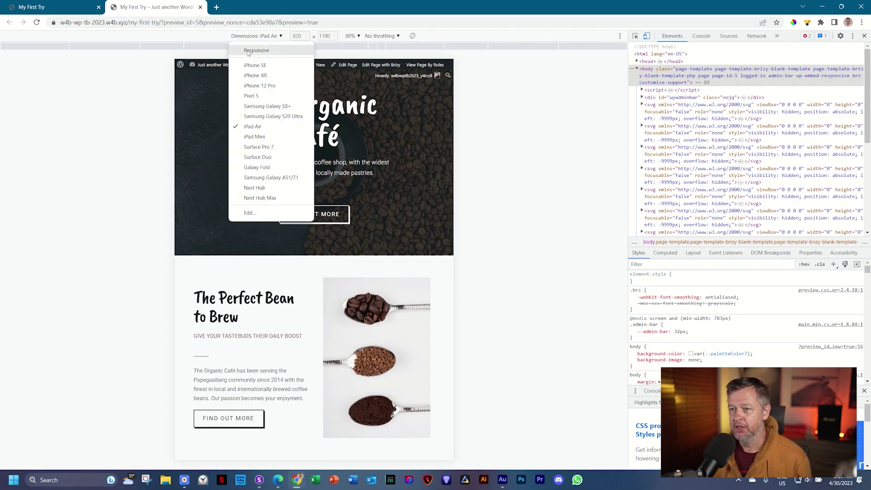
click(250, 115)
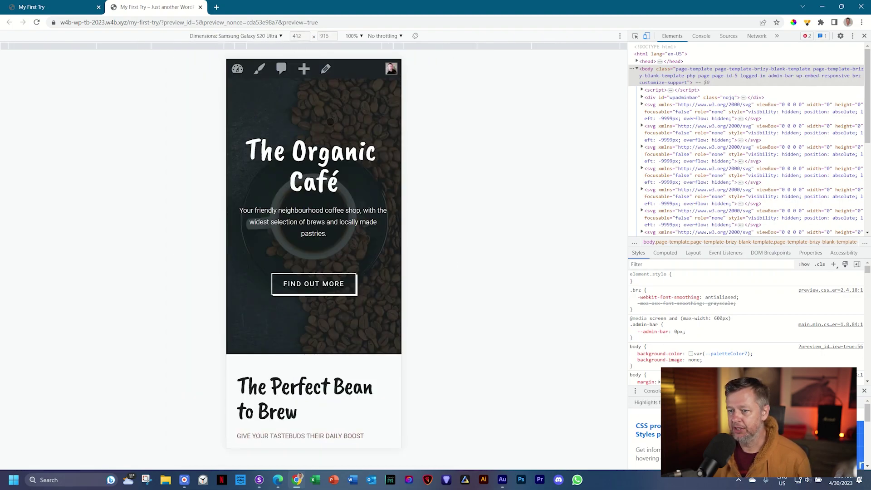
scroll(331, 124, down, 7)
scroll(331, 125, down, 1)
scroll(331, 124, up, 6)
scroll(331, 125, down, 5)
scroll(331, 125, down, 2)
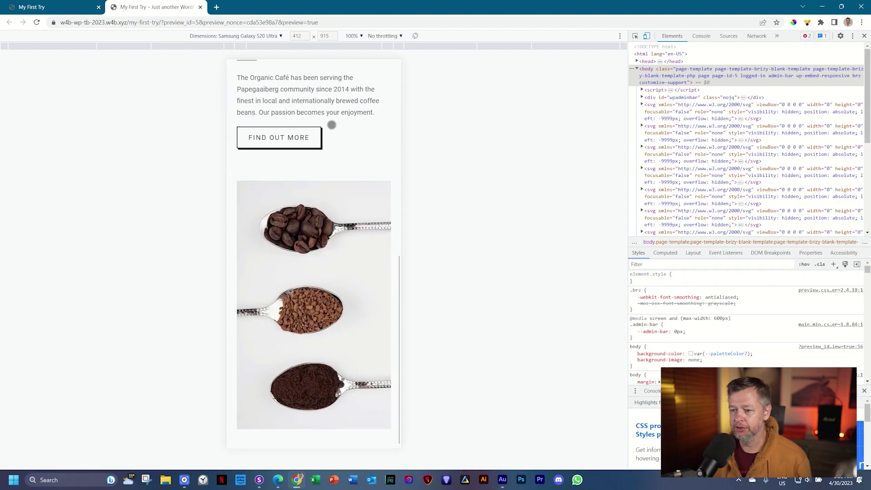
scroll(332, 125, up, 9)
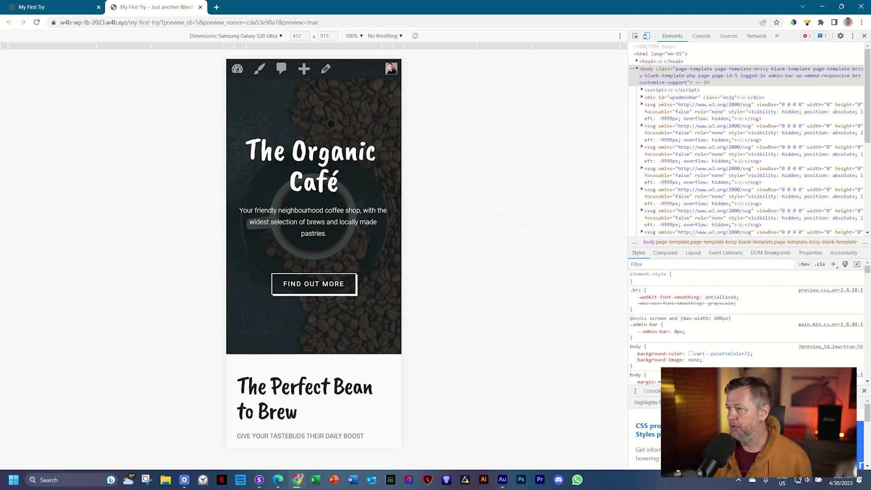
Turn off device emulation, close the developer tools and view the café section in the full-width preview.
click(646, 36)
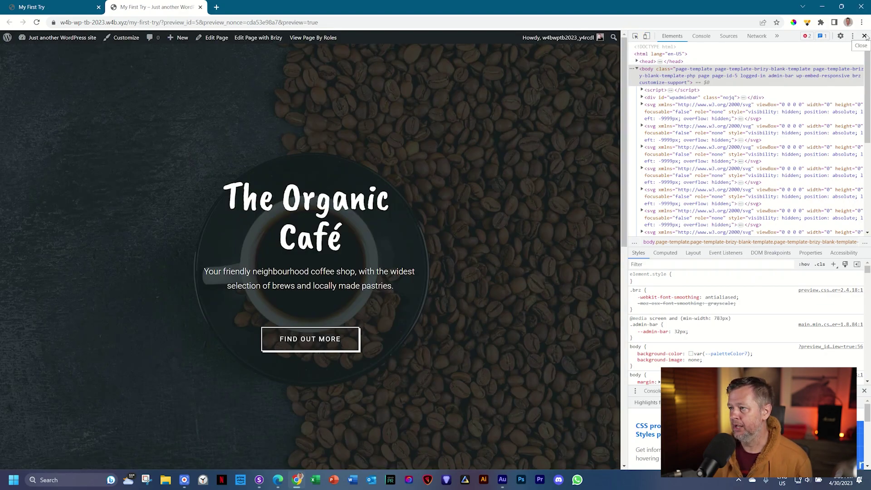
click(864, 35)
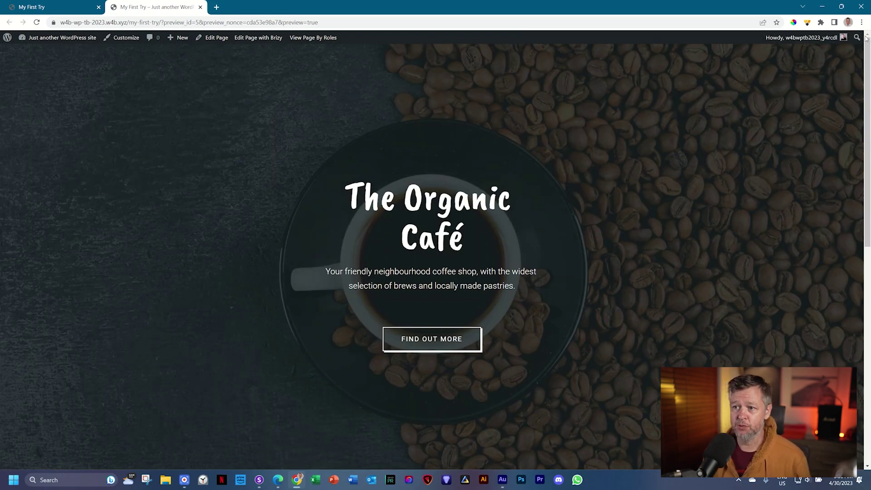
scroll(428, 167, down, 10)
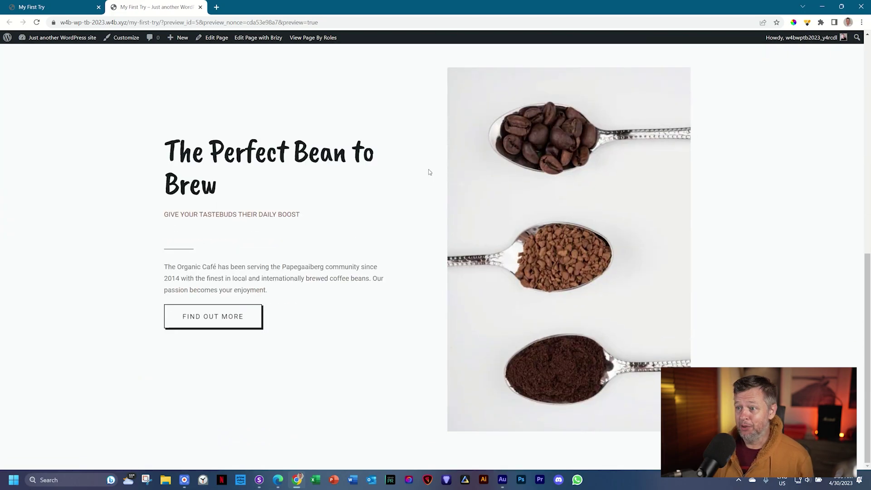